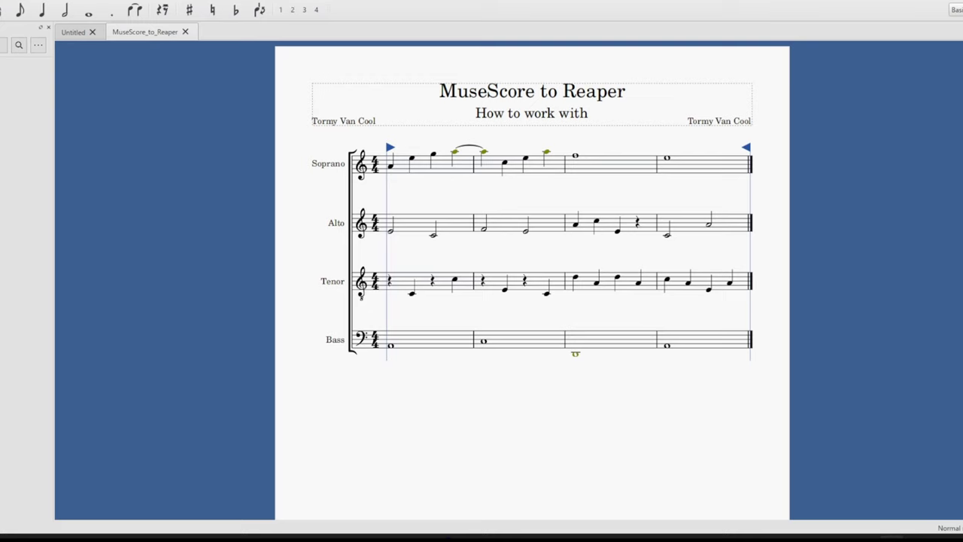
# Step: After previewing playback, add a whole note raised to high C in the empty last Soprano bar
pyautogui.press('space')
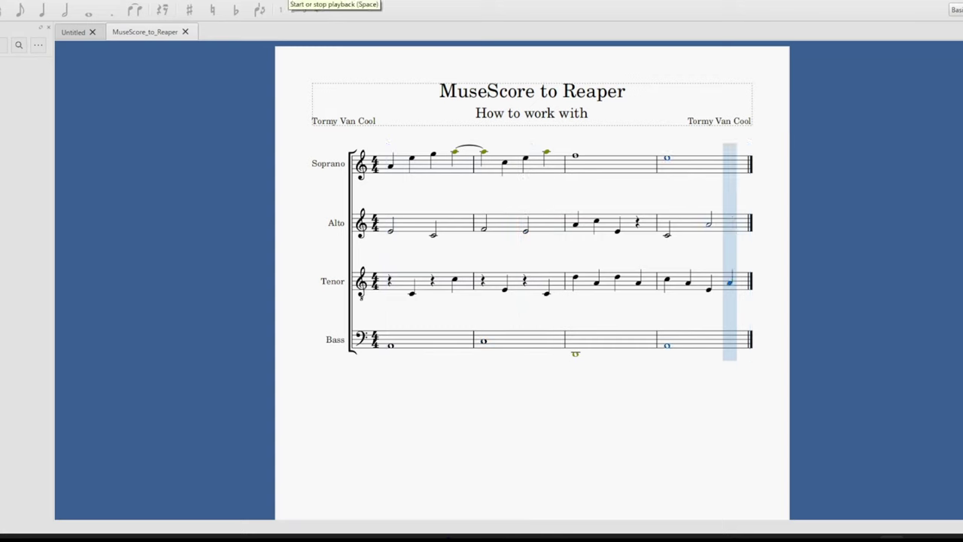
pyautogui.click(305, 9)
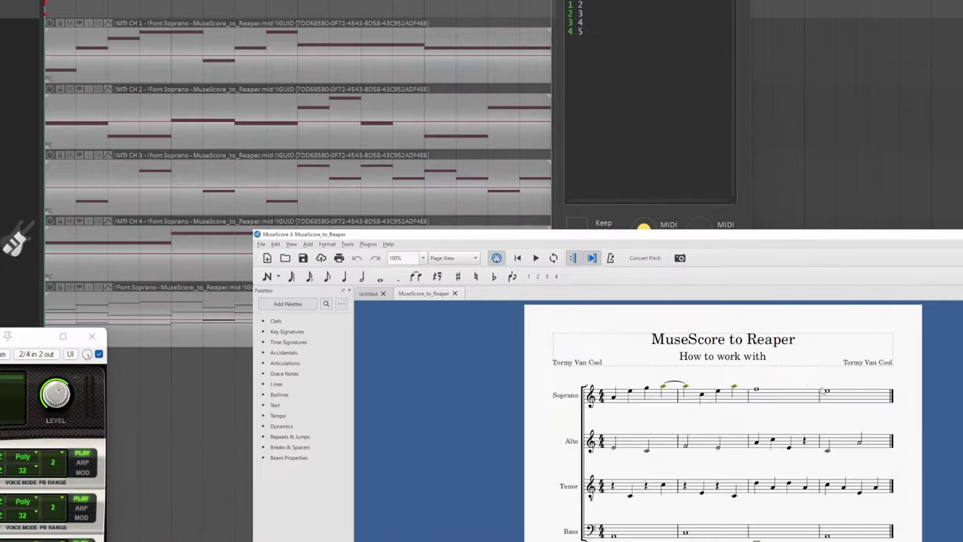
pyautogui.click(827, 392)
pyautogui.press('c')
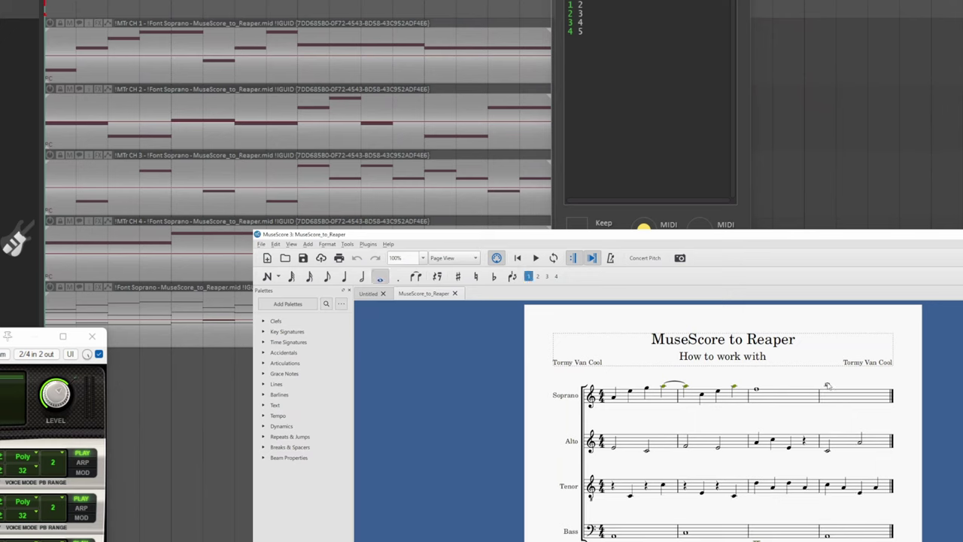
pyautogui.hotkey('ctrl', 'Up')
# Step: Move bar 3's Soprano whole note far down and export MIDI with F2 to update REAPER
pyautogui.click(757, 390)
pyautogui.hotkey('ctrl', 'Down')
pyautogui.hotkey('ctrl', 'Down')
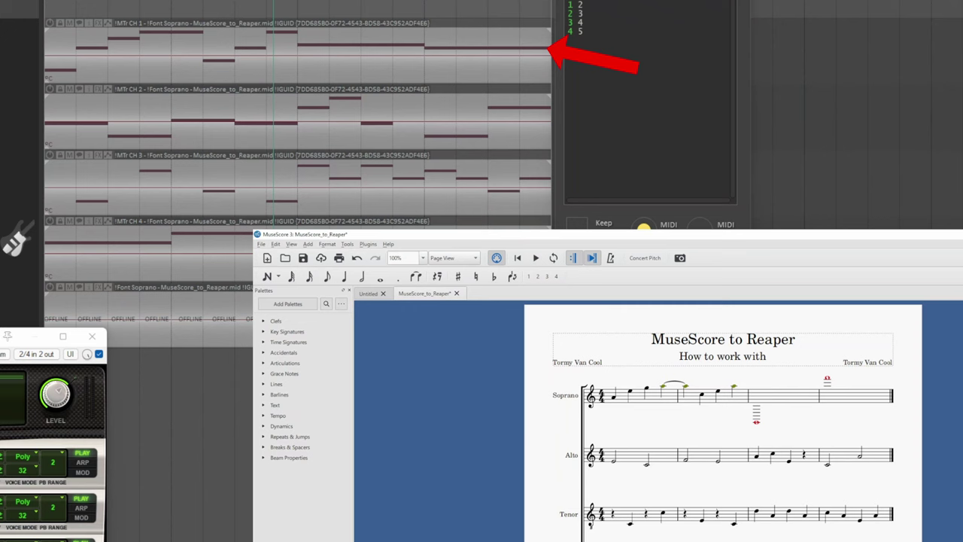
pyautogui.press('F2')
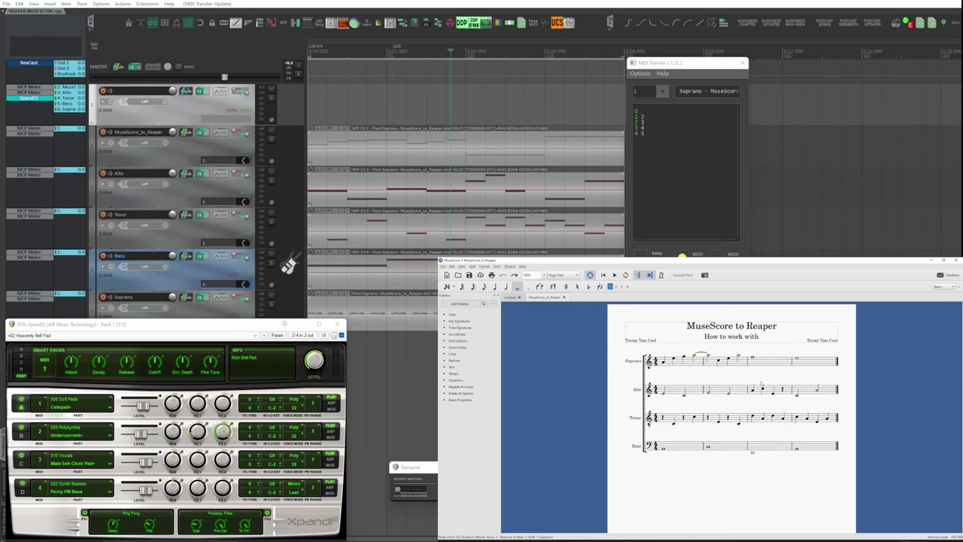
# Step: Re-export MIDI with F2, then open Preferences, check the MIDI page and settle on Media
pyautogui.press('F2')
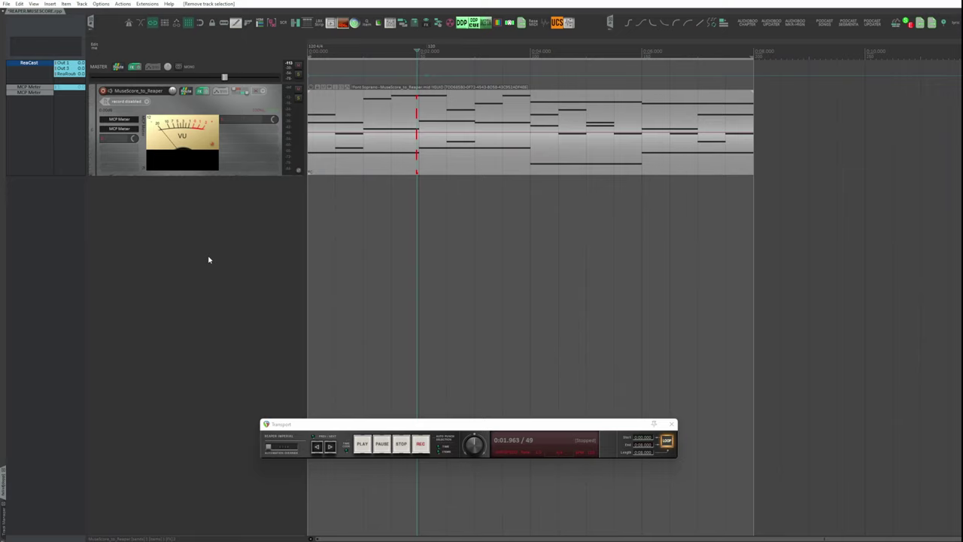
pyautogui.hotkey('ctrl', 'p')
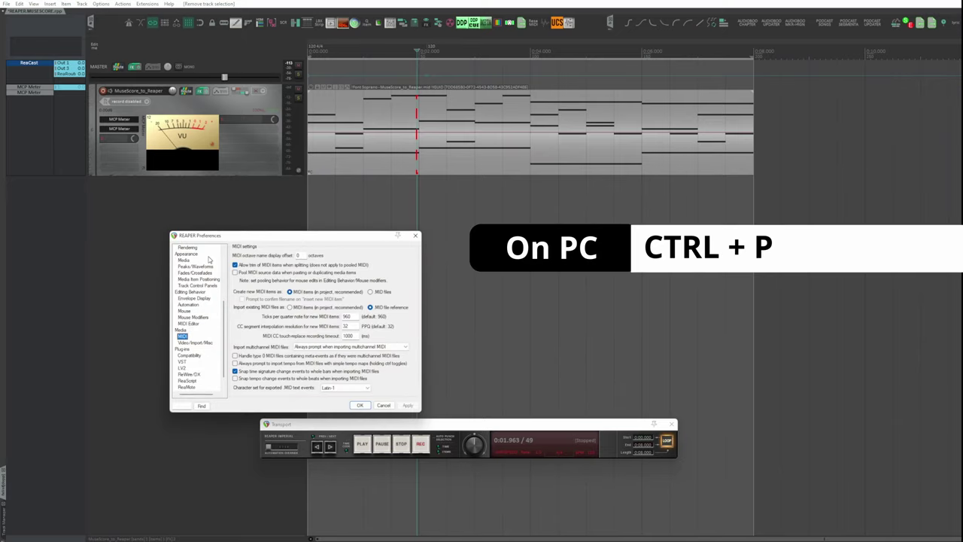
pyautogui.click(181, 330)
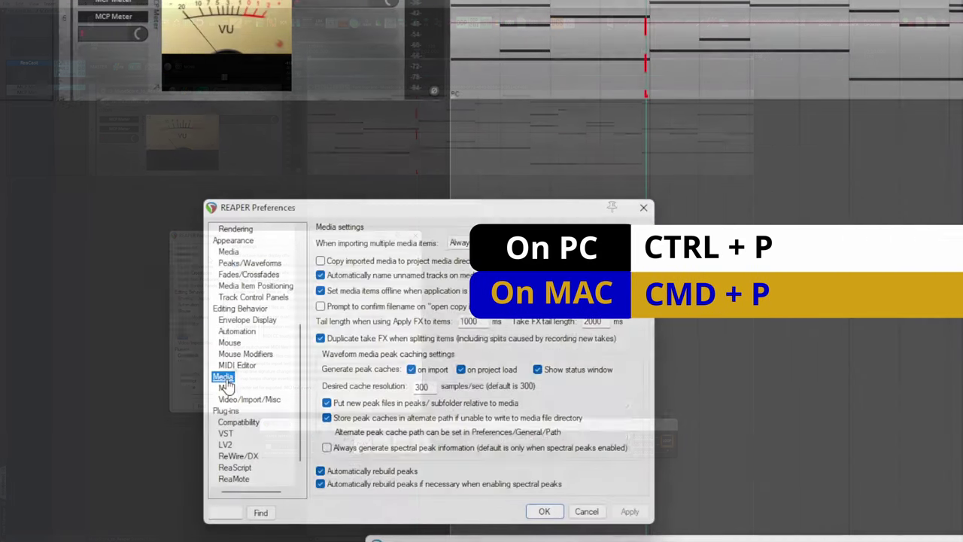
pyautogui.click(183, 336)
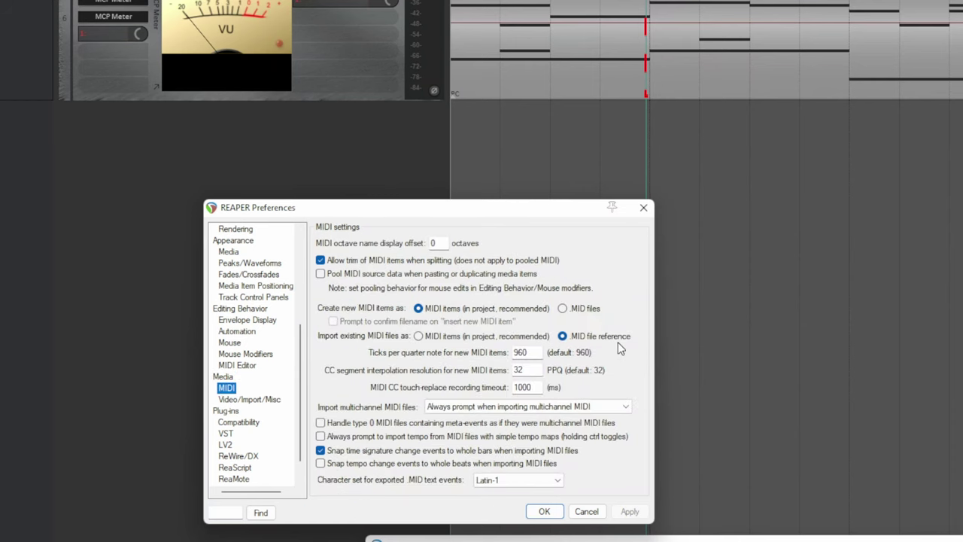
pyautogui.click(224, 377)
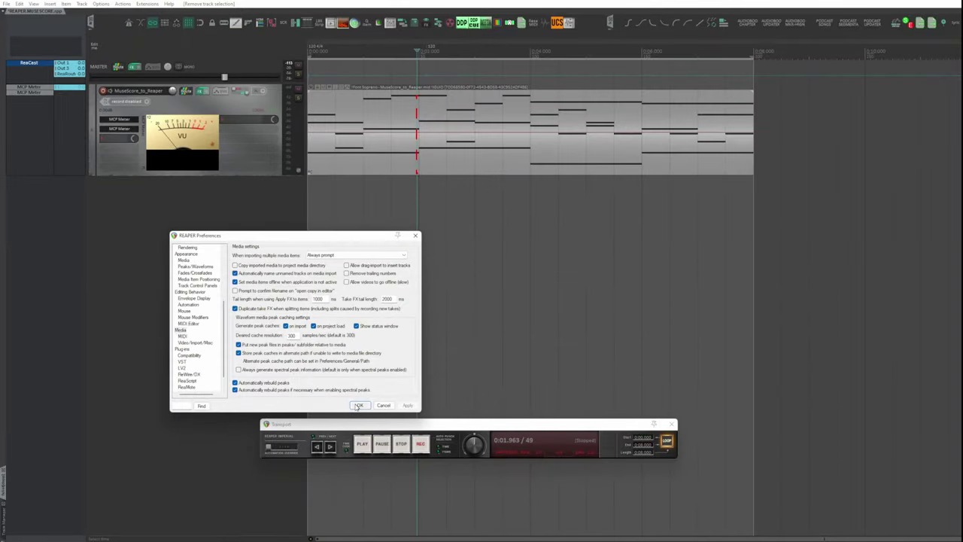
# Step: Close Preferences, raise the first Soprano note, re-export with F2, and refocus REAPER to reload it
pyautogui.press('Escape')
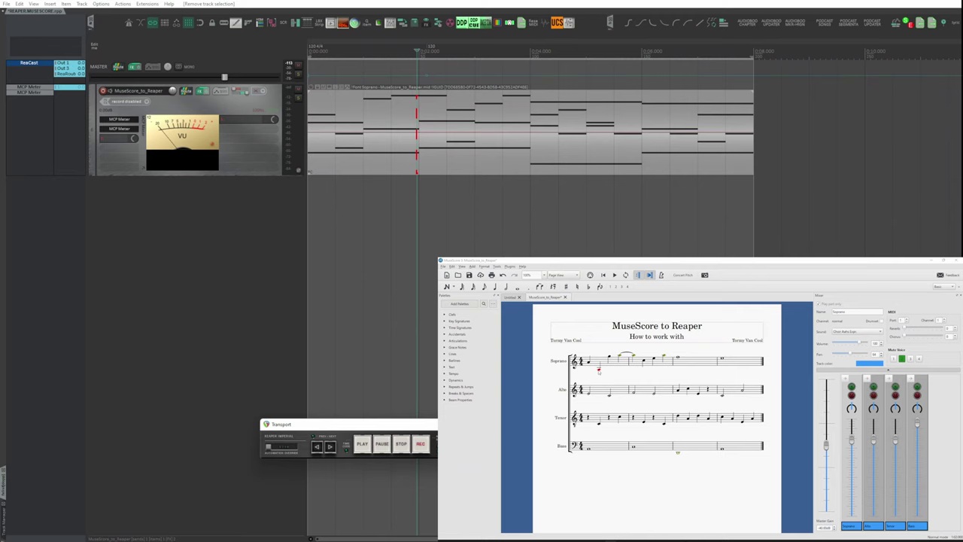
pyautogui.click(600, 367)
pyautogui.moveTo(599, 368); pyautogui.dragTo(599, 359)
pyautogui.press('F2')
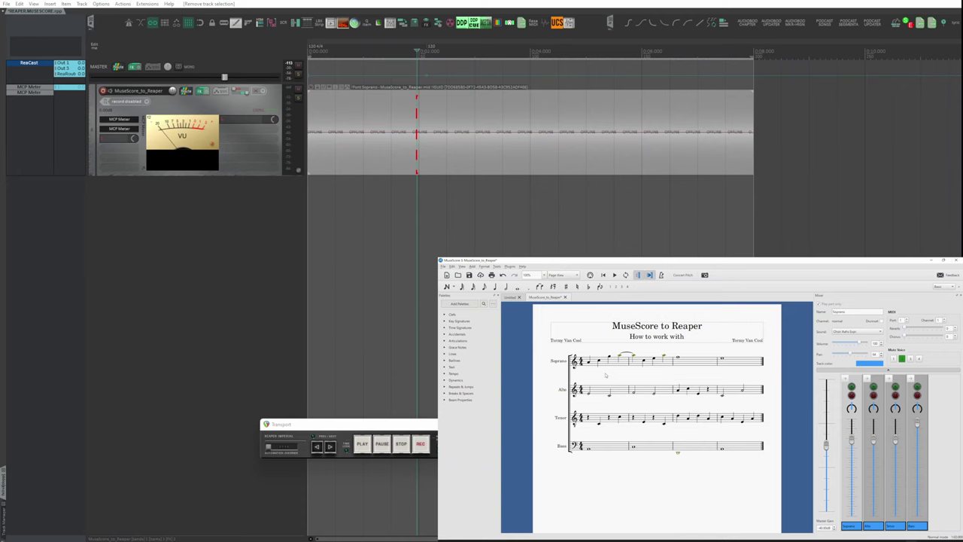
pyautogui.click(253, 237)
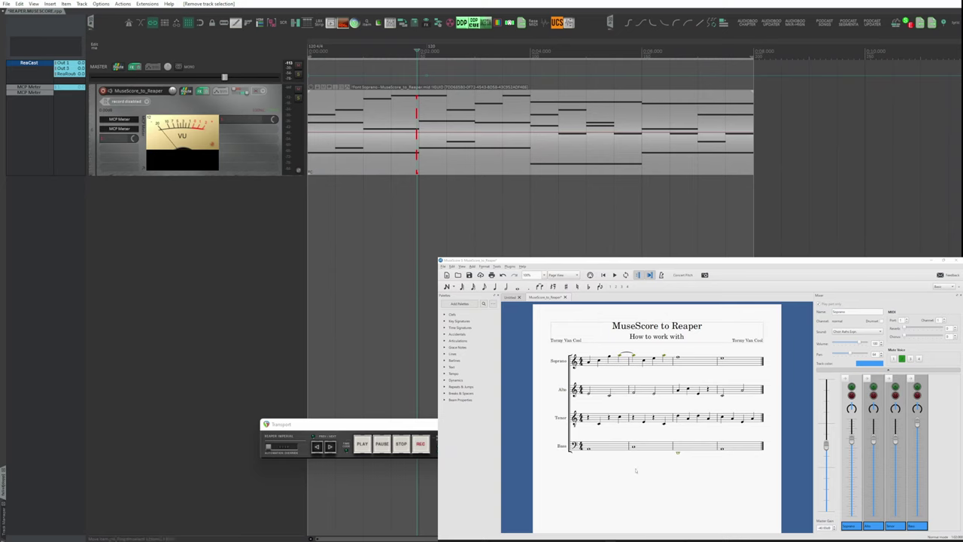
pyautogui.click(599, 350)
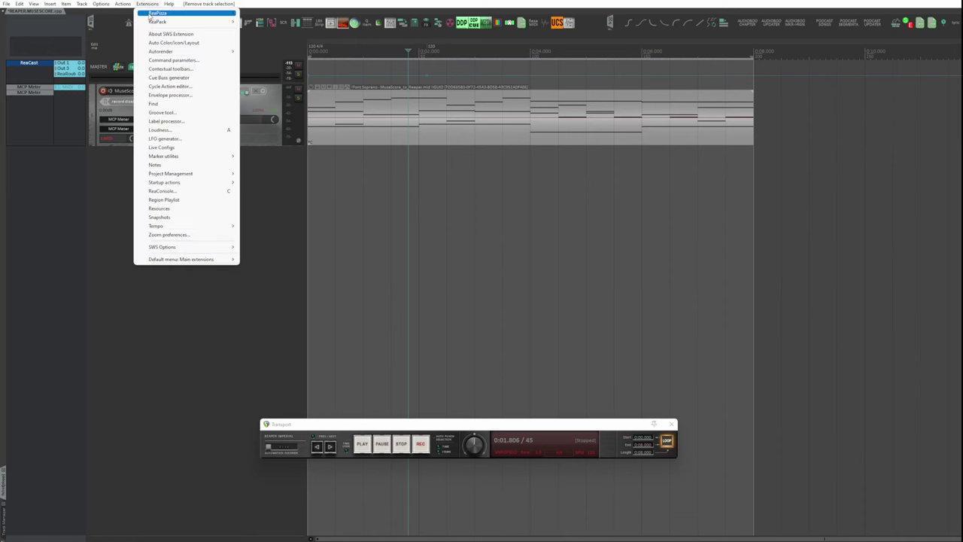
pyautogui.moveTo(211, 21)
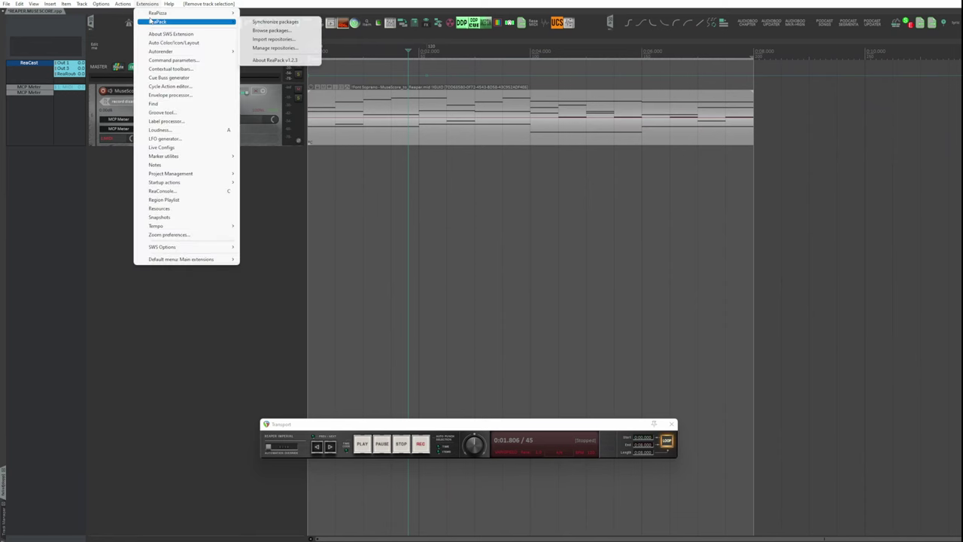
pyautogui.click(252, 50)
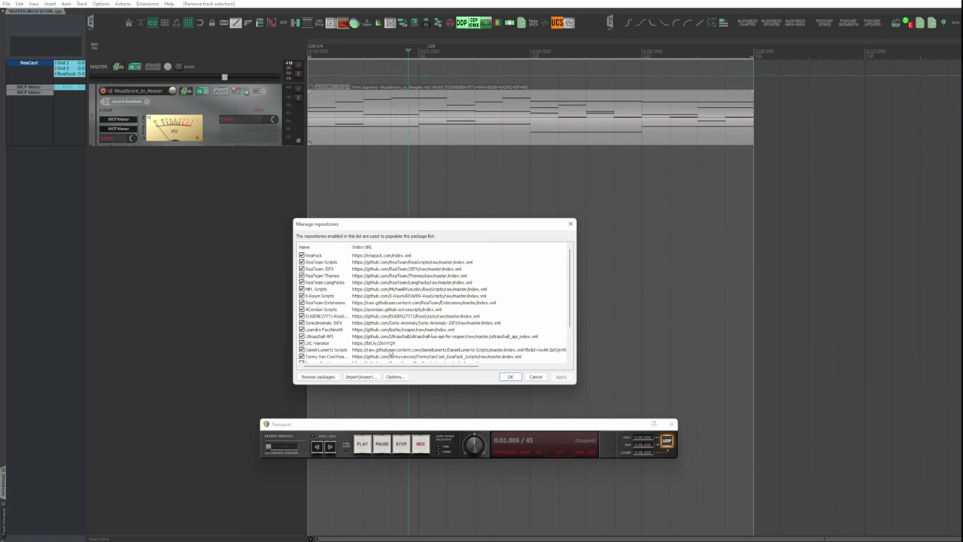
pyautogui.click(392, 352)
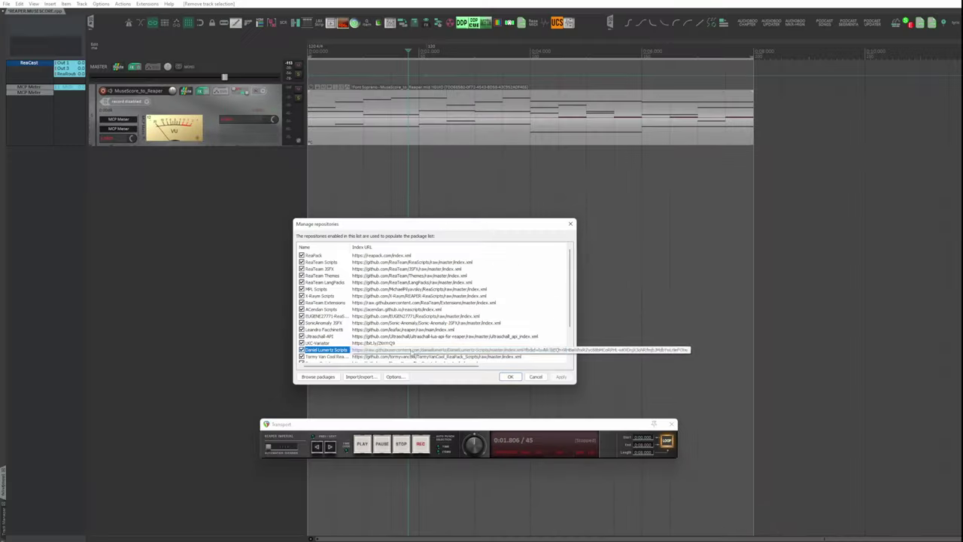
pyautogui.click(448, 353)
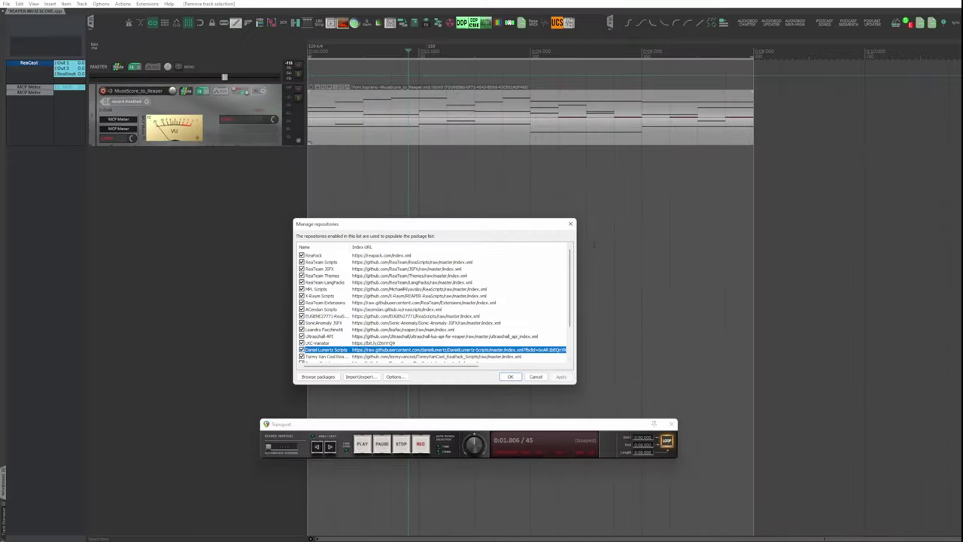
# Step: Find the MIDI Transfer.lua package in the ReaPack browser by searching 'Midi tran' and use its options
pyautogui.click(570, 224)
pyautogui.click(150, 4)
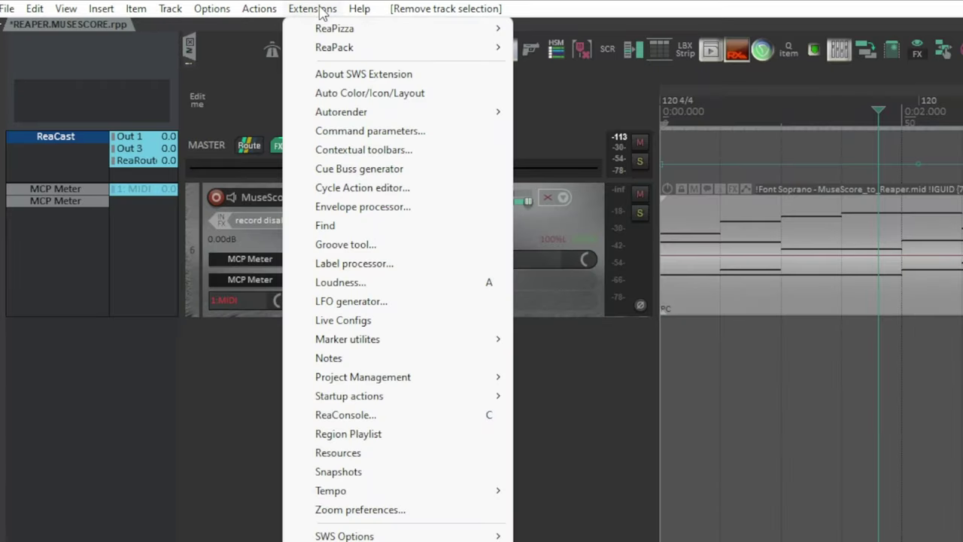
pyautogui.moveTo(331, 48)
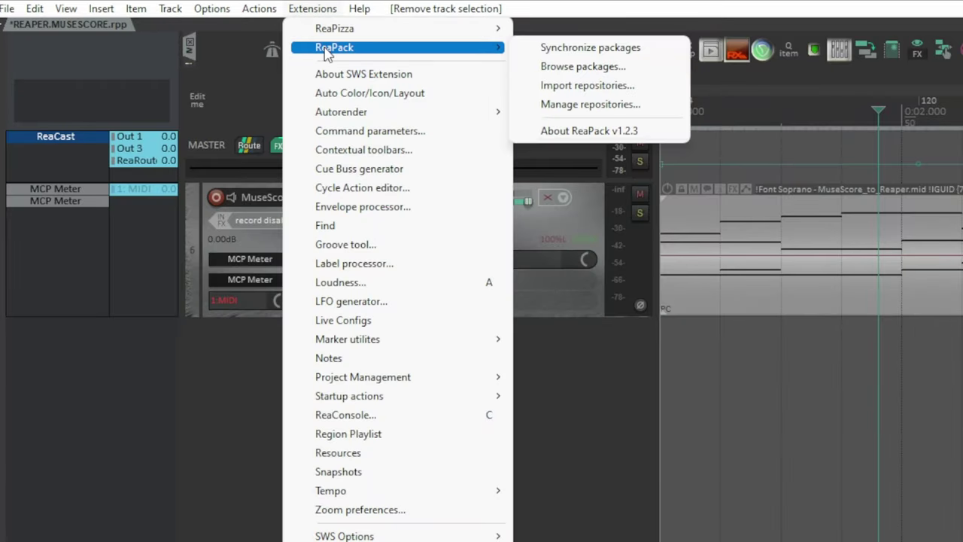
pyautogui.click(542, 69)
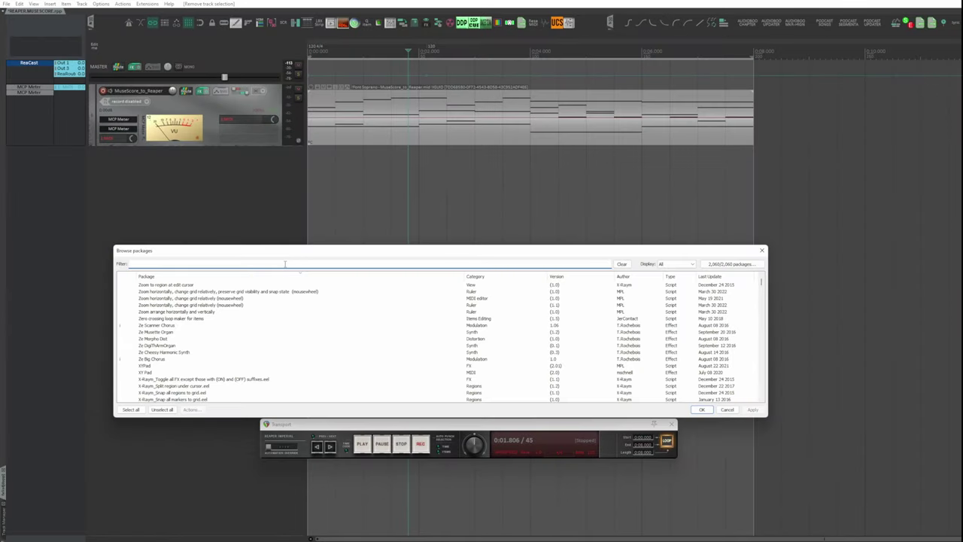
pyautogui.write('Midi tran')
pyautogui.rightClick(197, 311)
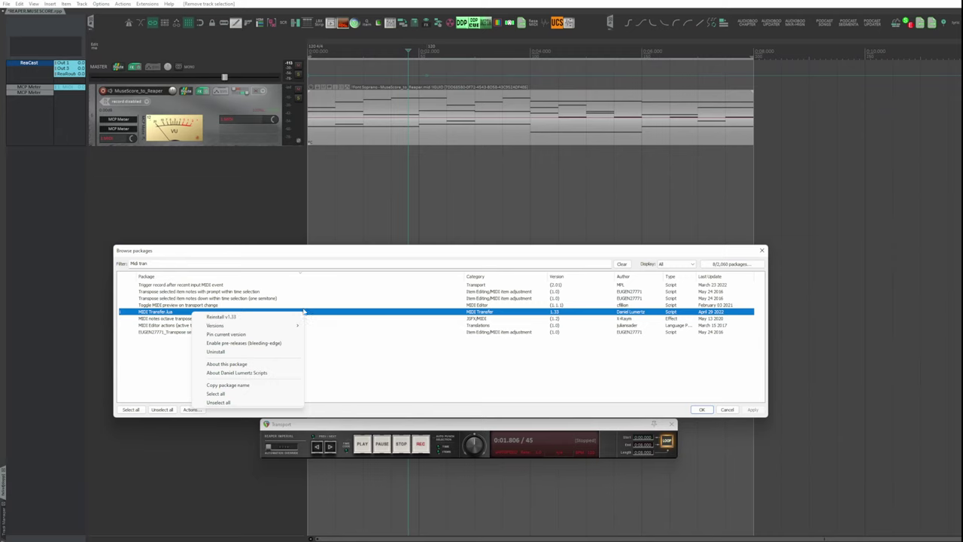
pyautogui.click(760, 251)
pyautogui.click(761, 250)
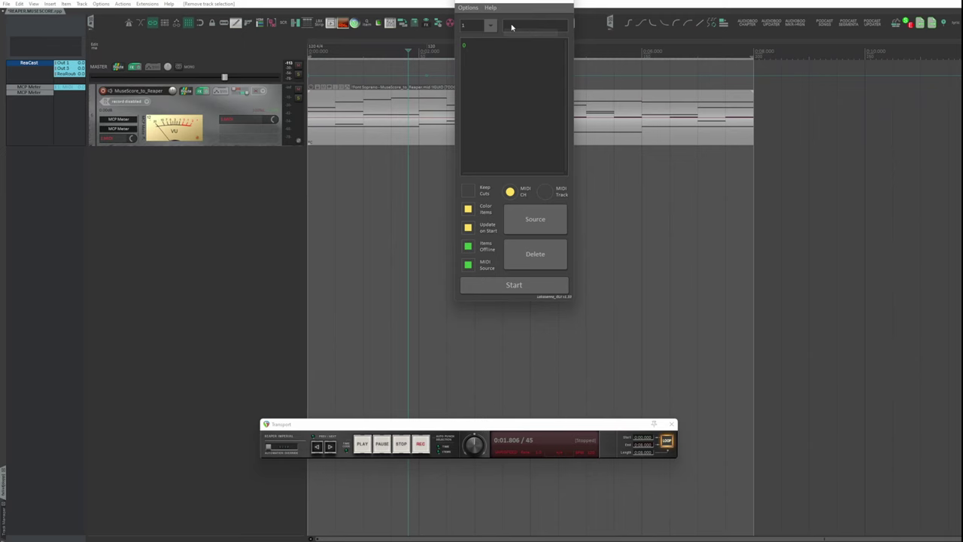
# Step: Move the MIDI Transfer window aside and turn off Transfer Program Change in its Options
pyautogui.moveTo(507, 12); pyautogui.dragTo(291, 78)
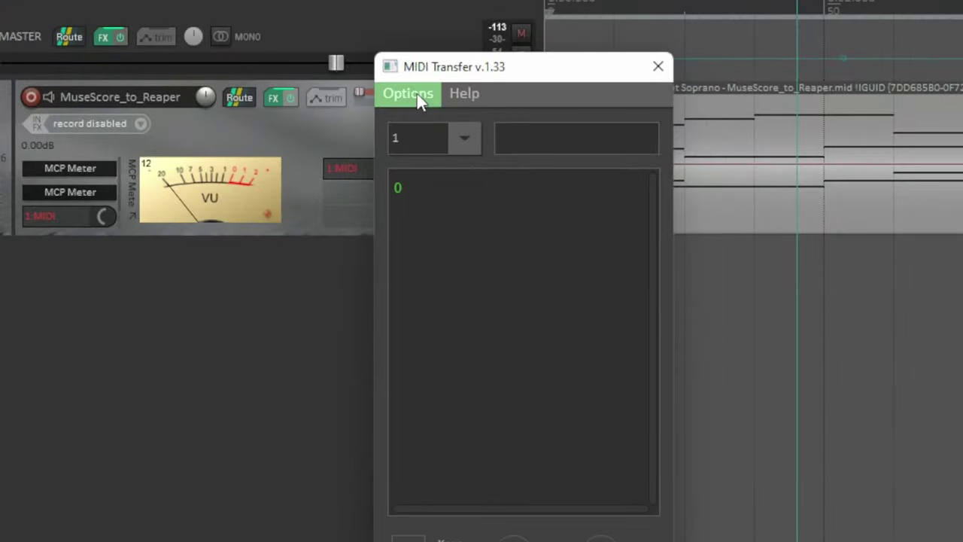
pyautogui.click(417, 93)
pyautogui.click(428, 165)
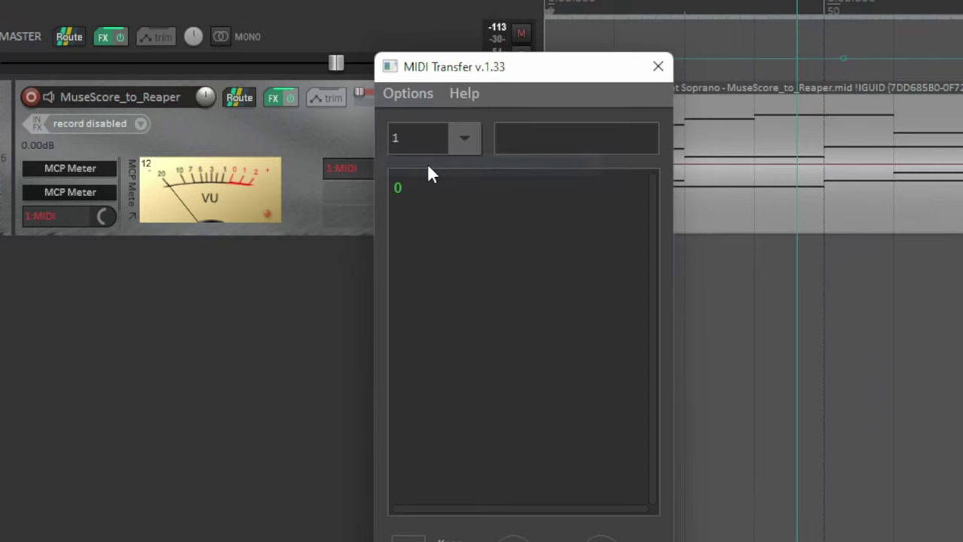
pyautogui.click(430, 90)
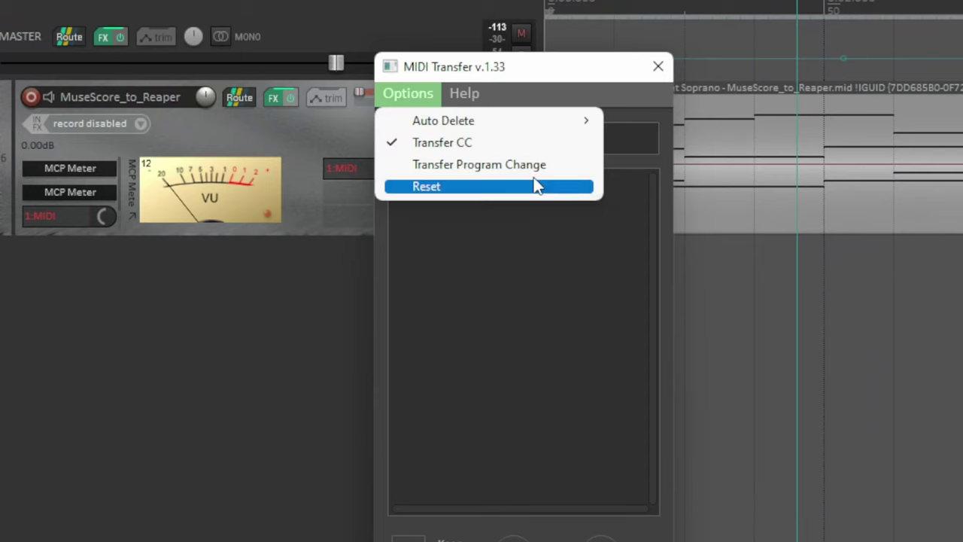
pyautogui.click(522, 323)
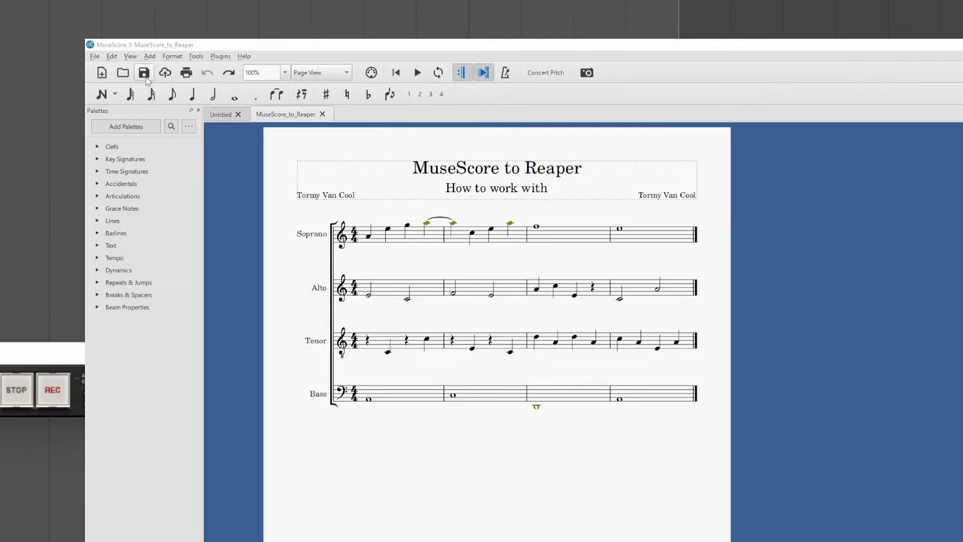
# Step: Export the Full Score in MIDI format via File > Export, proceeding to the save location
pyautogui.click(443, 266)
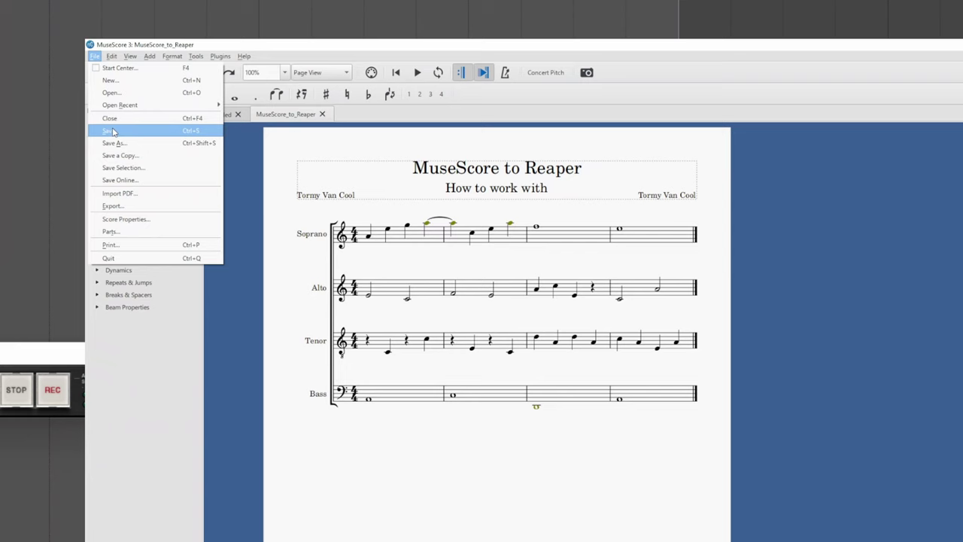
pyautogui.click(121, 206)
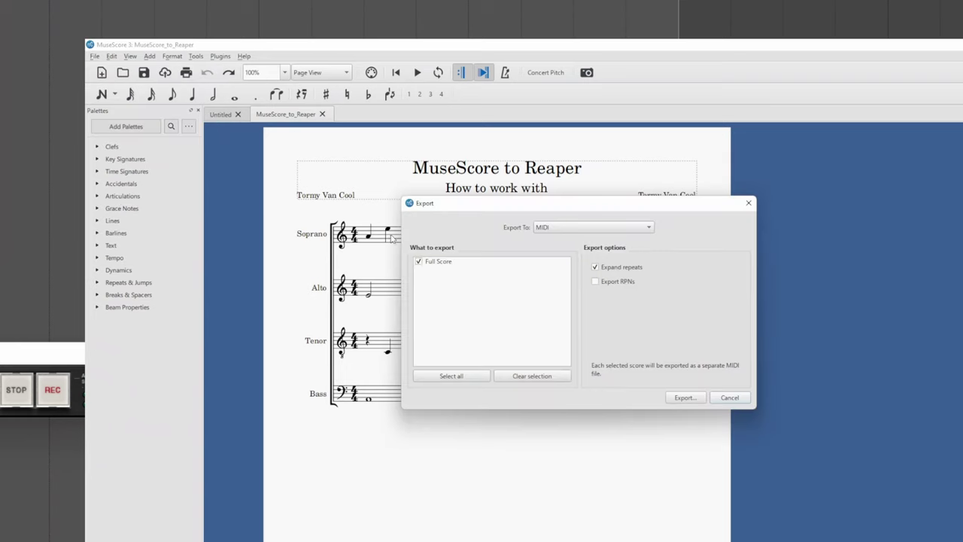
pyautogui.click(592, 232)
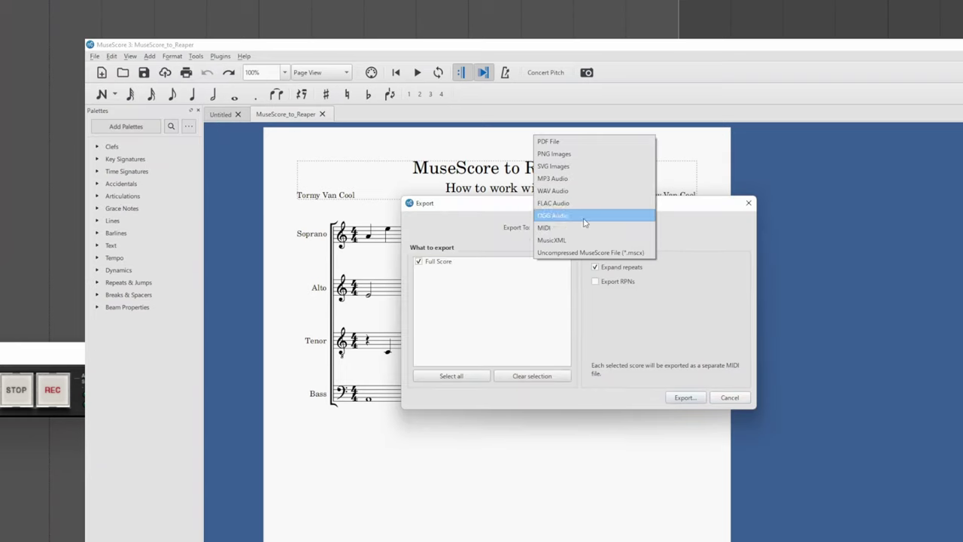
pyautogui.click(584, 229)
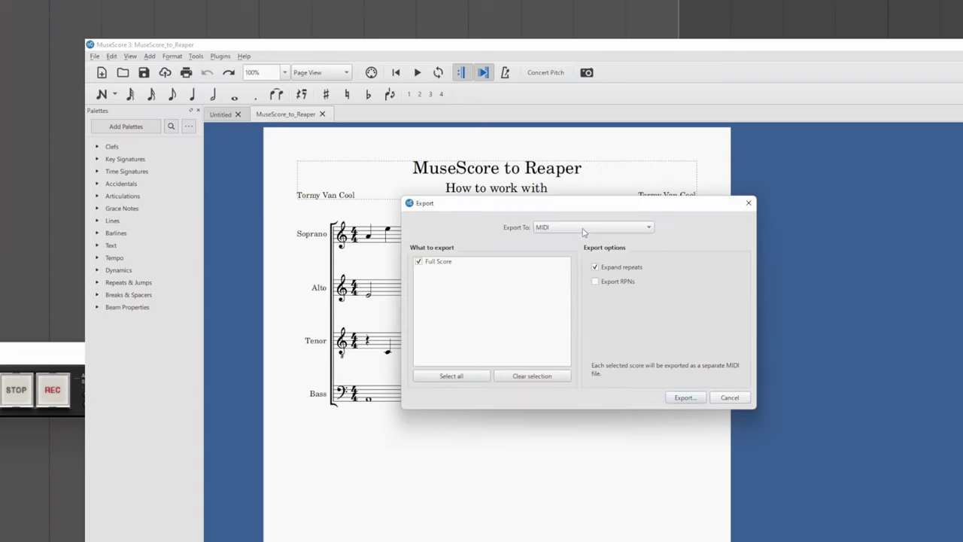
pyautogui.click(498, 265)
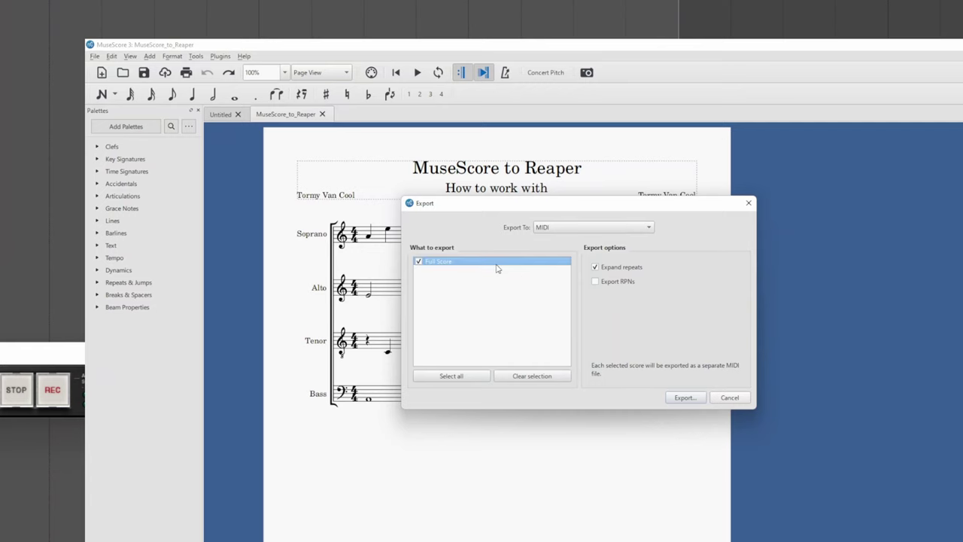
pyautogui.click(685, 399)
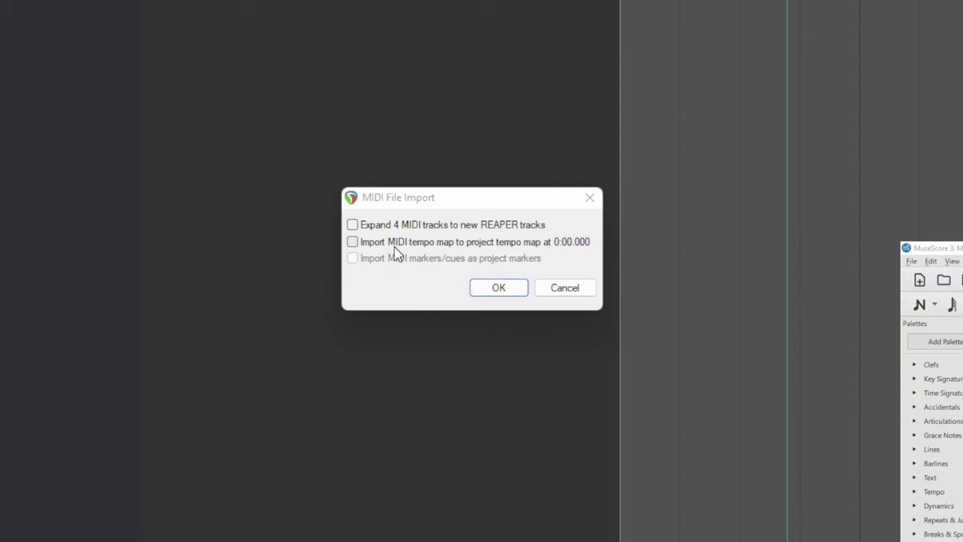
# Step: Import the MIDI file as one multichannel item on a single track, then make the Soprano track taller
pyautogui.click(505, 290)
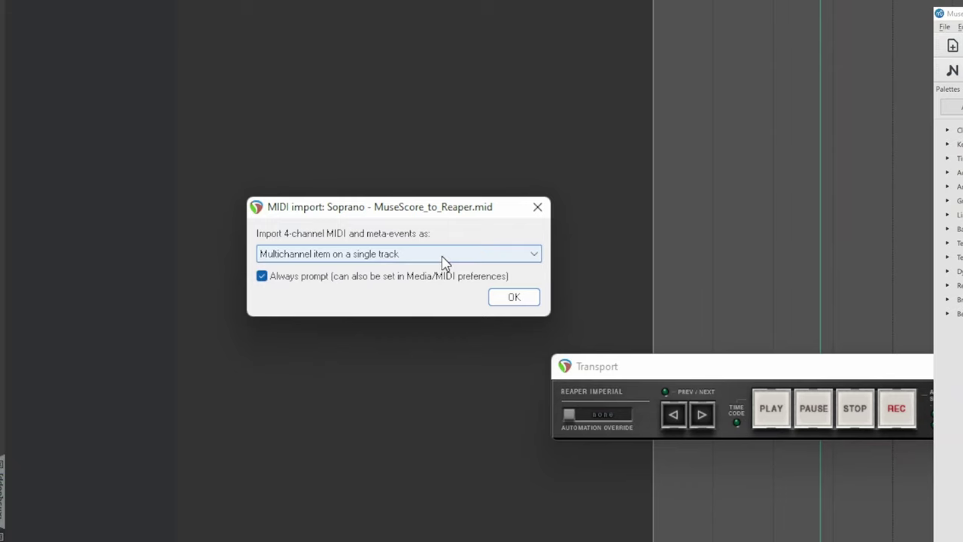
pyautogui.click(517, 299)
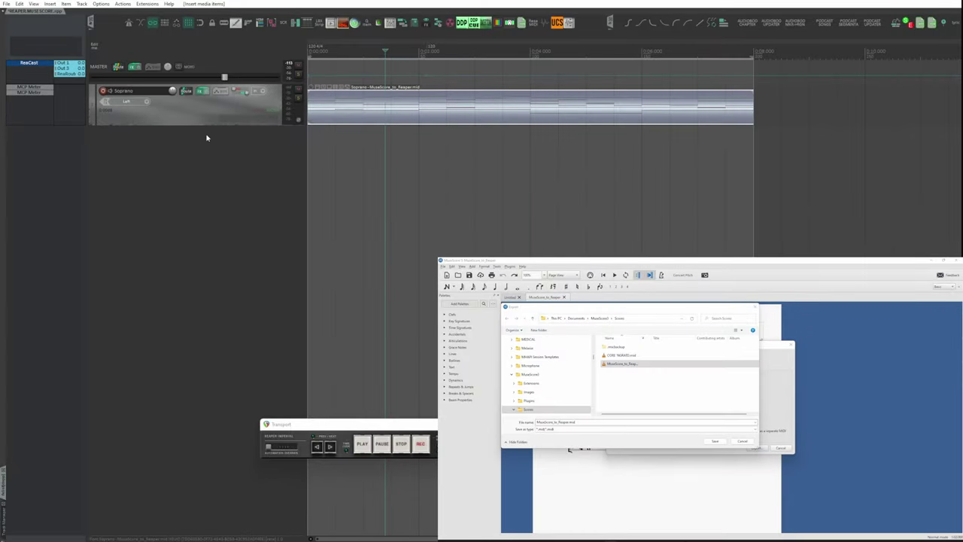
pyautogui.moveTo(204, 123); pyautogui.dragTo(205, 153)
pyautogui.click(216, 224)
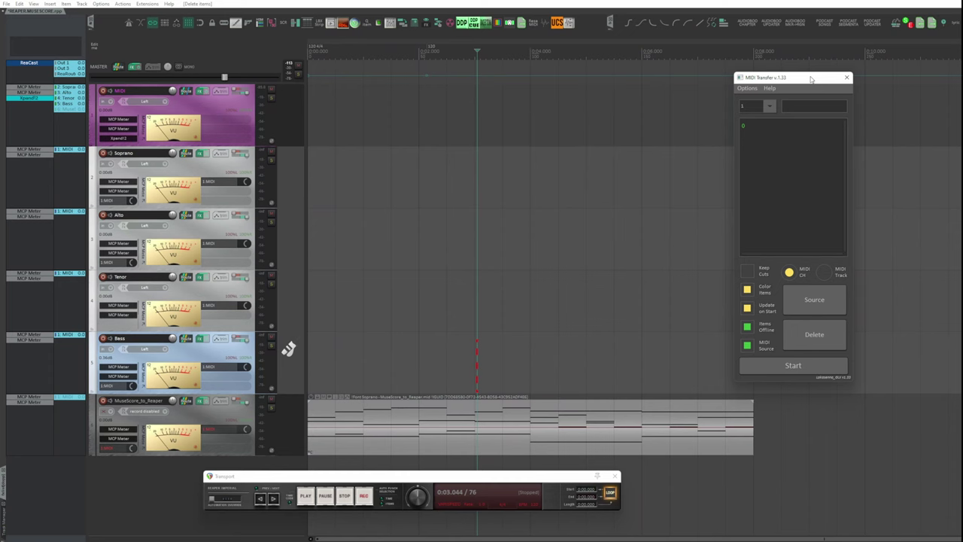
# Step: Set the MuseScore item as source, assign the Soprano–Bass tracks to its channels, and start transfer
pyautogui.click(532, 424)
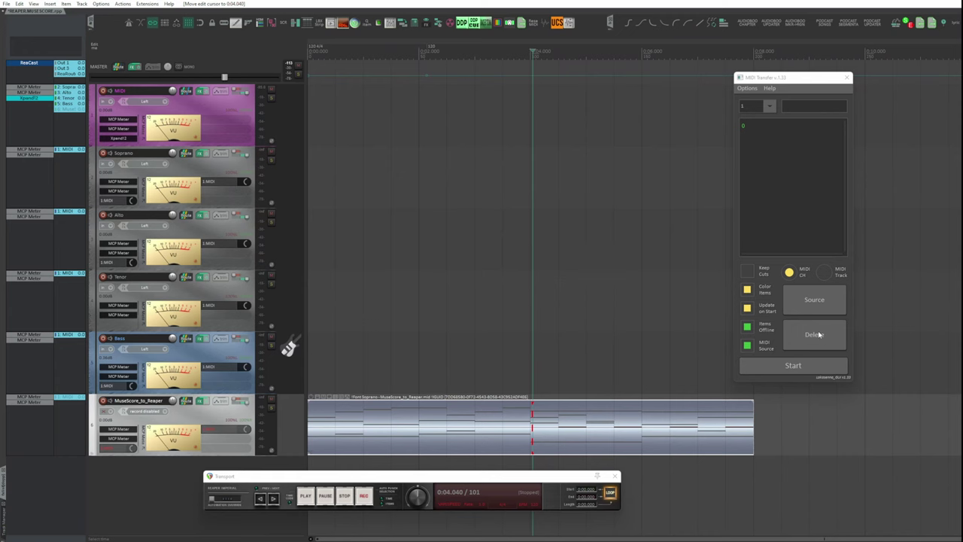
pyautogui.click(810, 300)
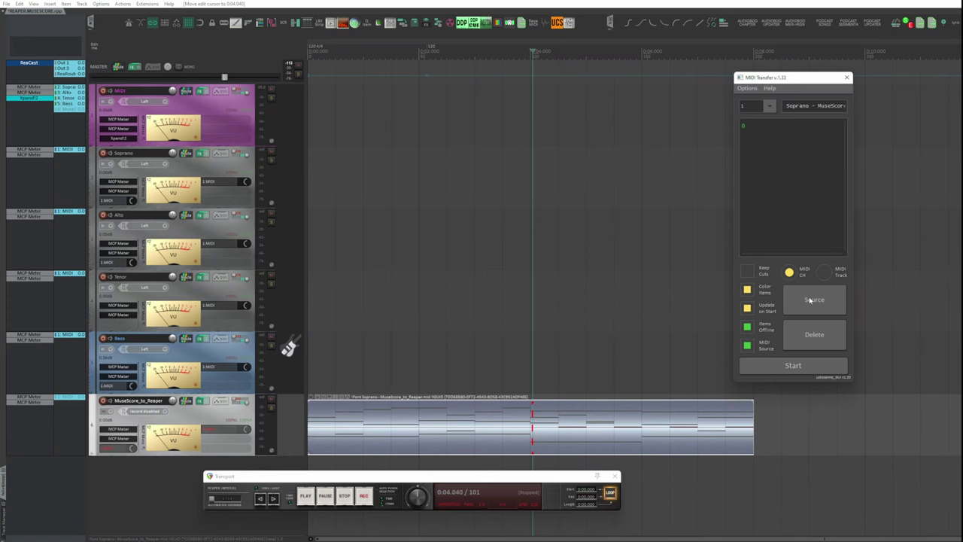
pyautogui.keyDown('shift'); pyautogui.click(199, 173); pyautogui.keyUp('shift')
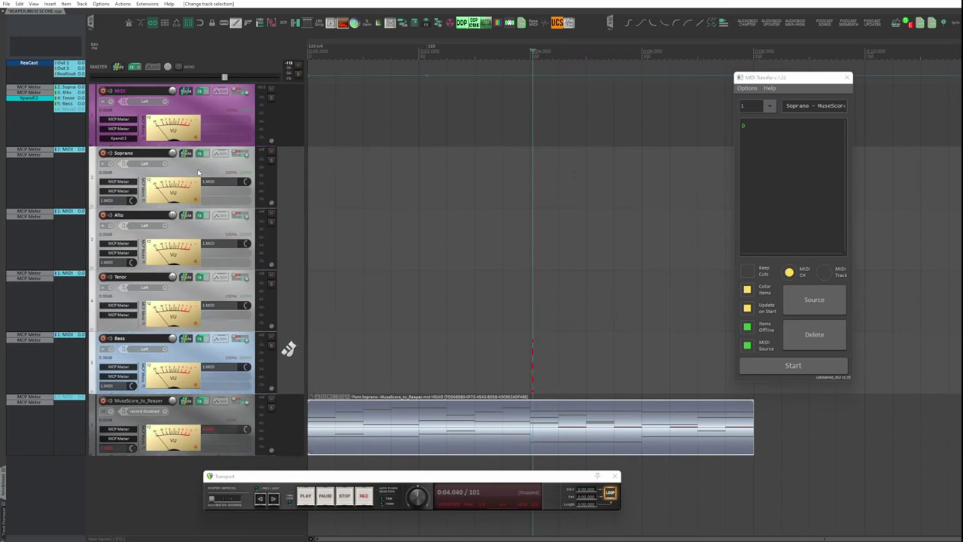
pyautogui.click(786, 166)
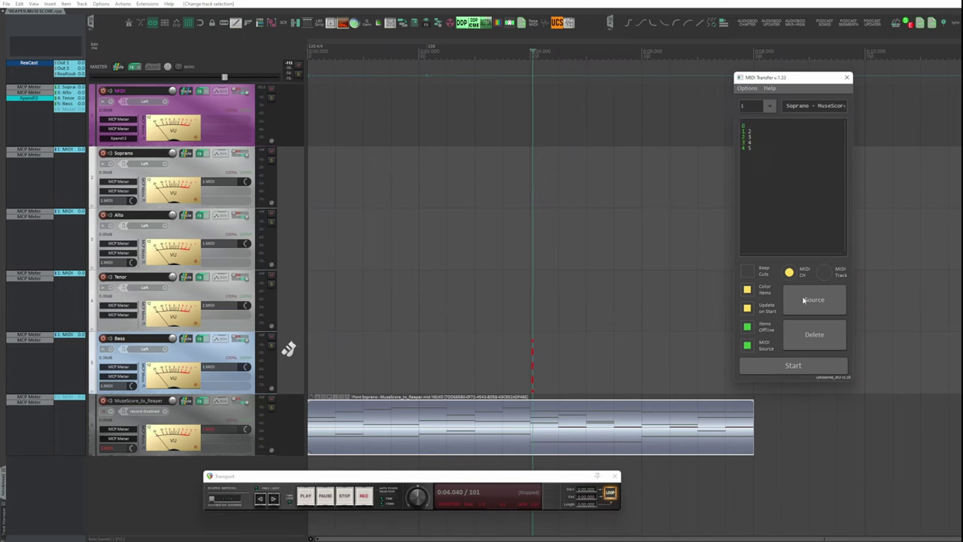
pyautogui.click(793, 366)
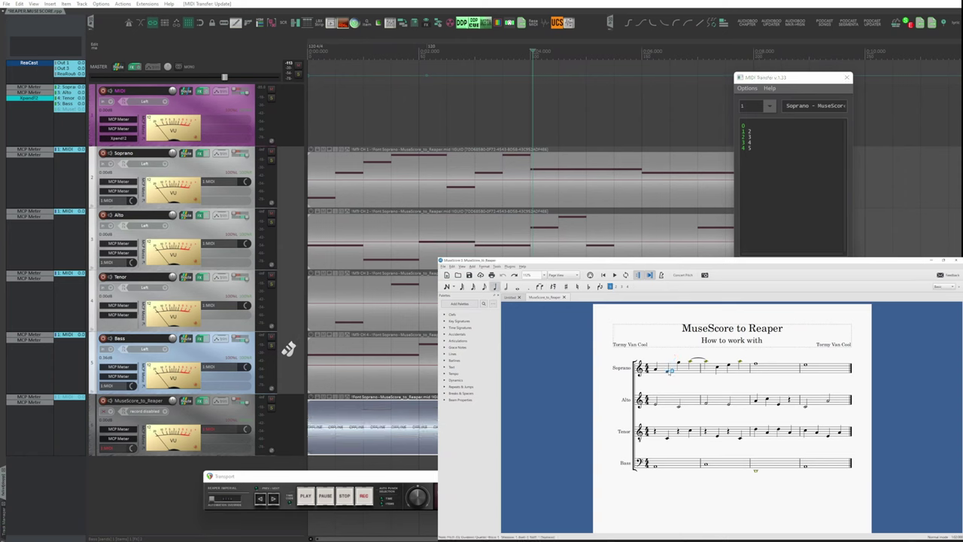
# Step: Enter two low Soprano notes, re-exporting with F2 after each, then undo the change
pyautogui.click(668, 380)
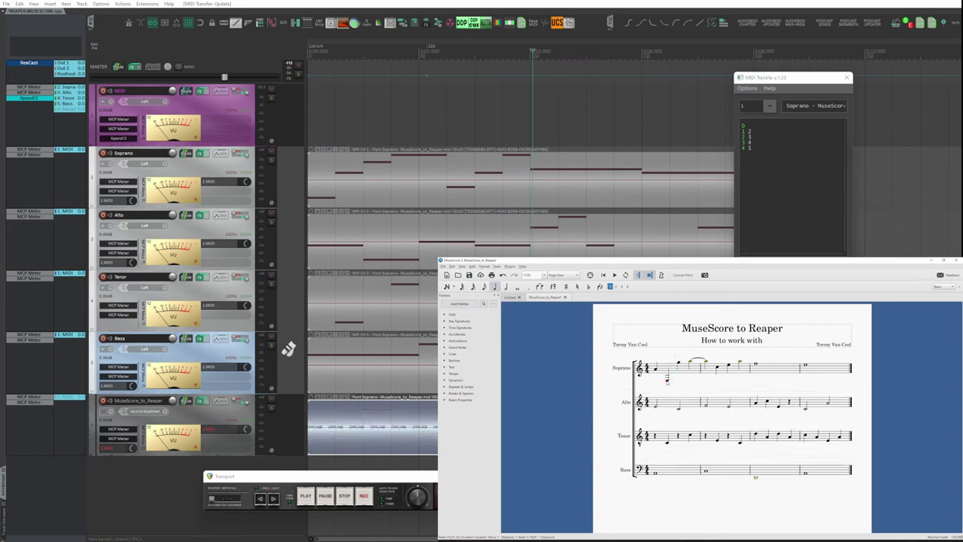
pyautogui.press('F2')
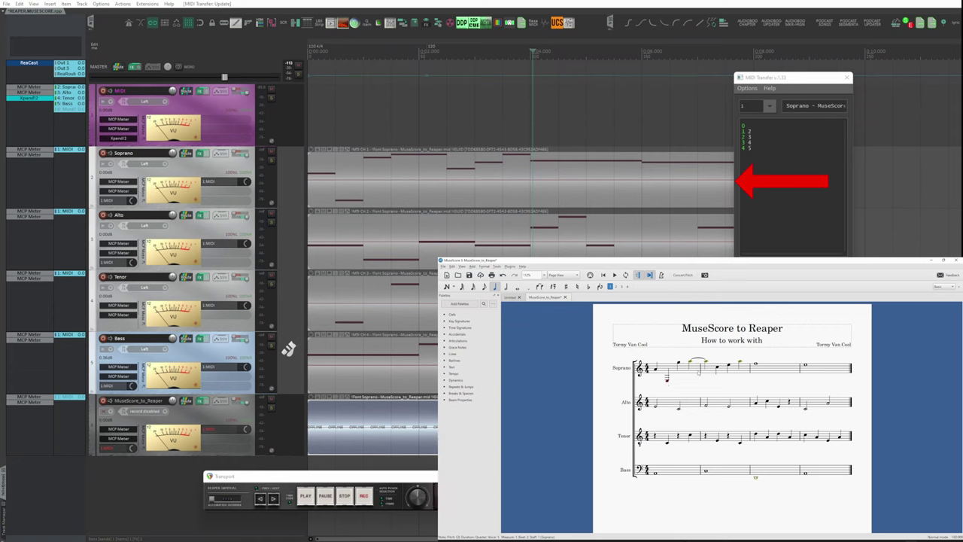
pyautogui.click(717, 380)
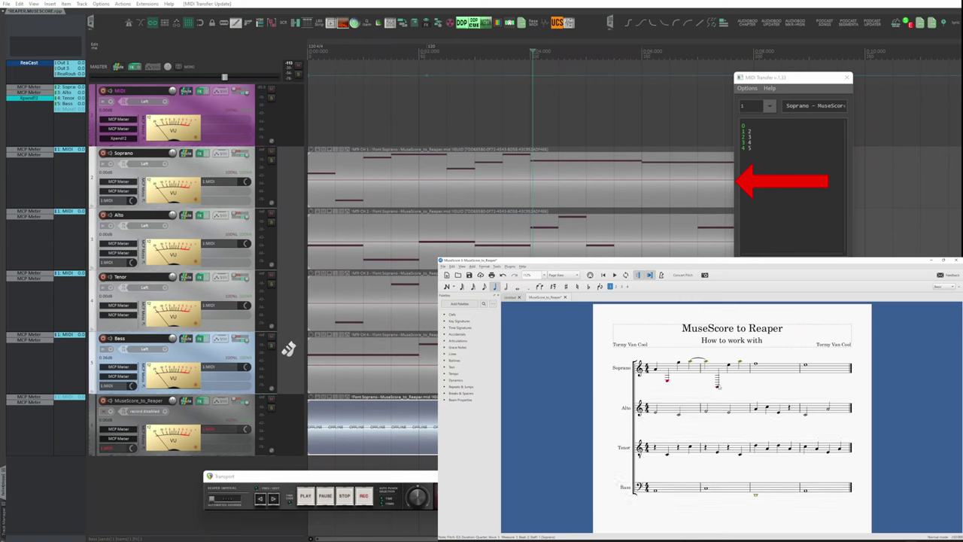
pyautogui.press('F2')
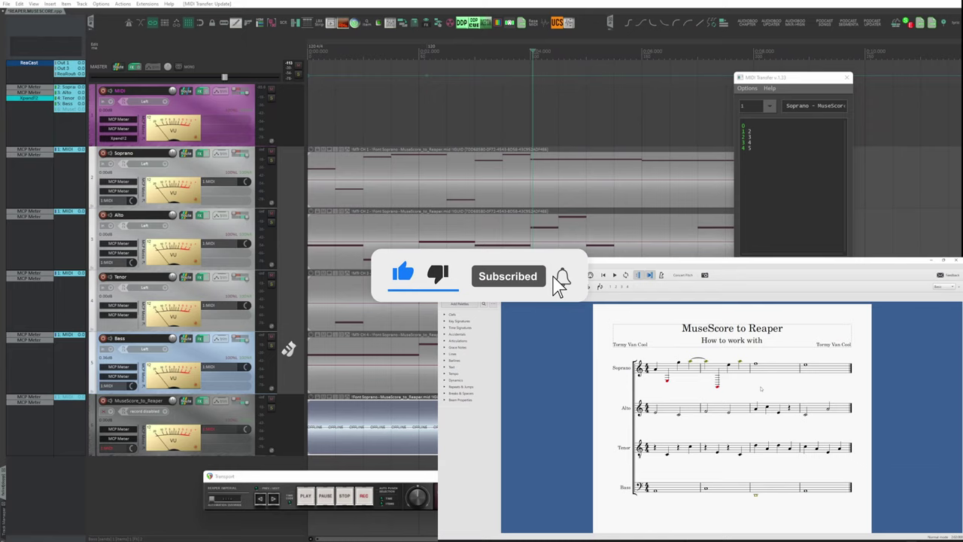
pyautogui.hotkey('ctrl', 'z')
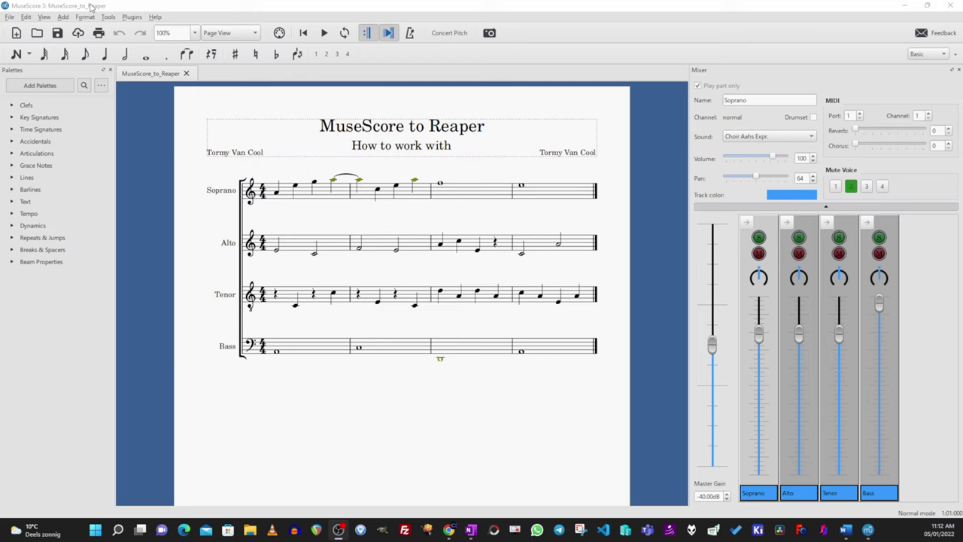
# Step: From Plugins > Plugin Creator, start a new script and delete all the template code
pyautogui.click(135, 19)
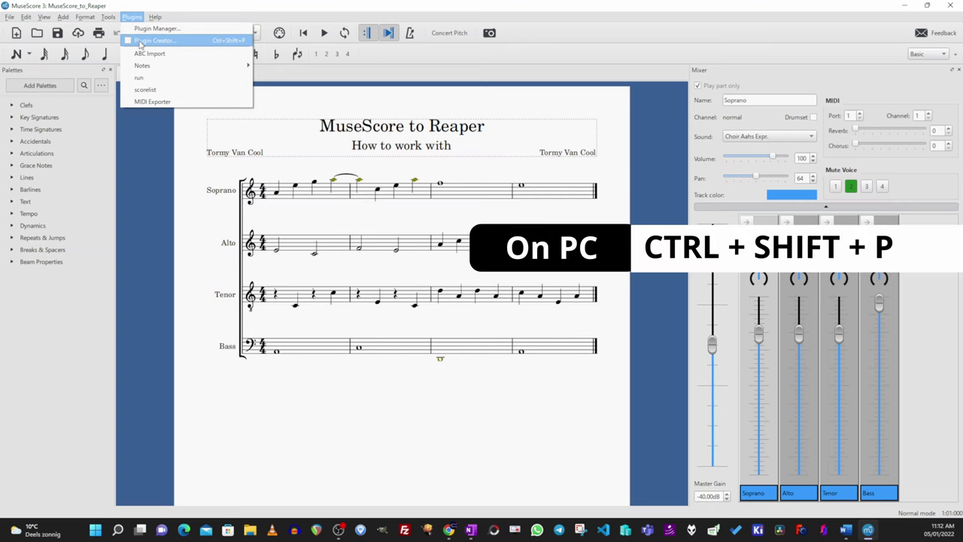
pyautogui.click(141, 40)
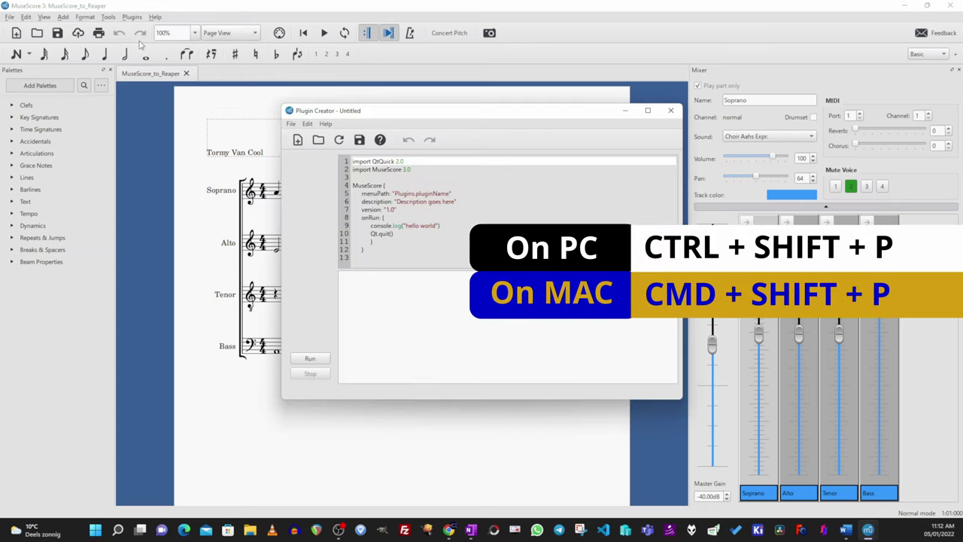
pyautogui.click(291, 125)
pyautogui.click(301, 136)
pyautogui.moveTo(354, 258); pyautogui.dragTo(325, 160)
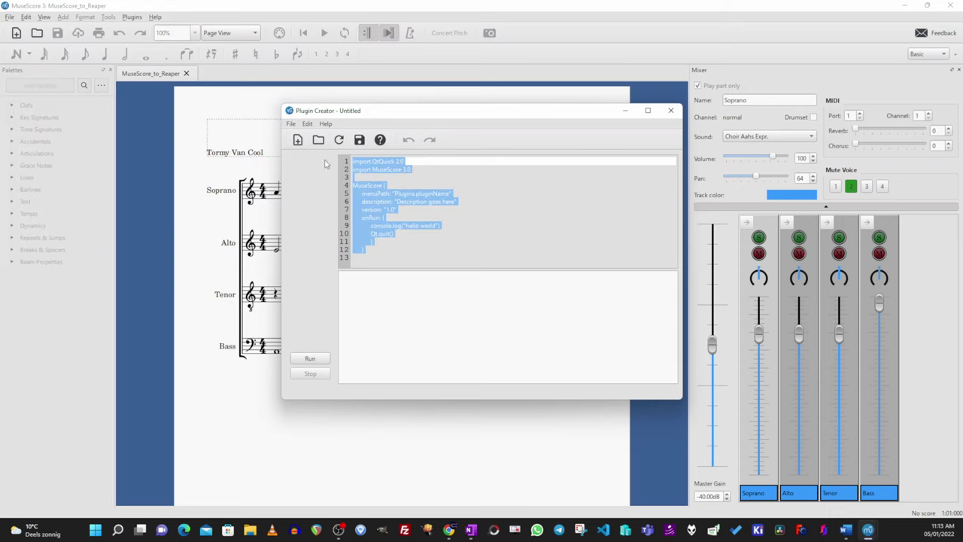
pyautogui.press('Delete')
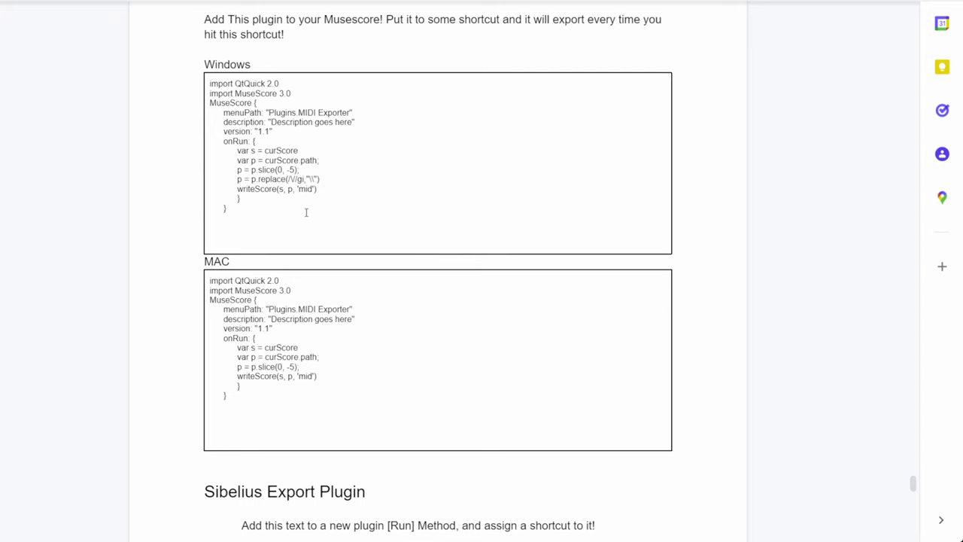
# Step: Copy the Windows MIDI Exporter code from the Google Doc into the untitled plugin script
pyautogui.moveTo(227, 210); pyautogui.dragTo(213, 84)
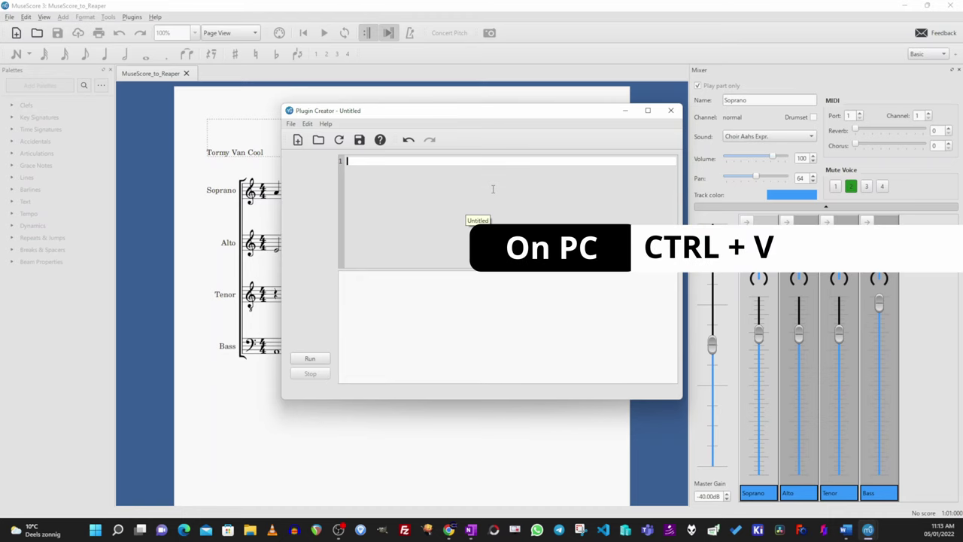
pyautogui.write('import QtQuick 2.0 import MuseScore 3.0 MuseScore {     menuPath: "Plugins.MIDI Exporter"     description: "Description goes here"     version: "1.1"     onRun: {         var s = curScore         var p = curScore.path;         p = p.slice(0, -5);         p = p.replace(/\\//gi, "\\\\")         writeScore(s, p, "mid")     } }')
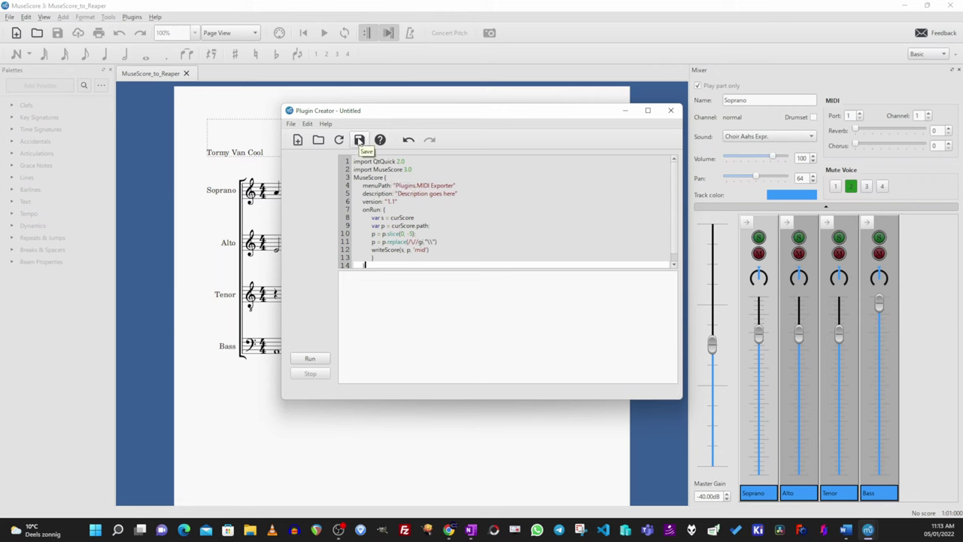
# Step: Save the script over the existing ExportMIDI.qml in the MuseScore3 Plugins folder
pyautogui.click(359, 140)
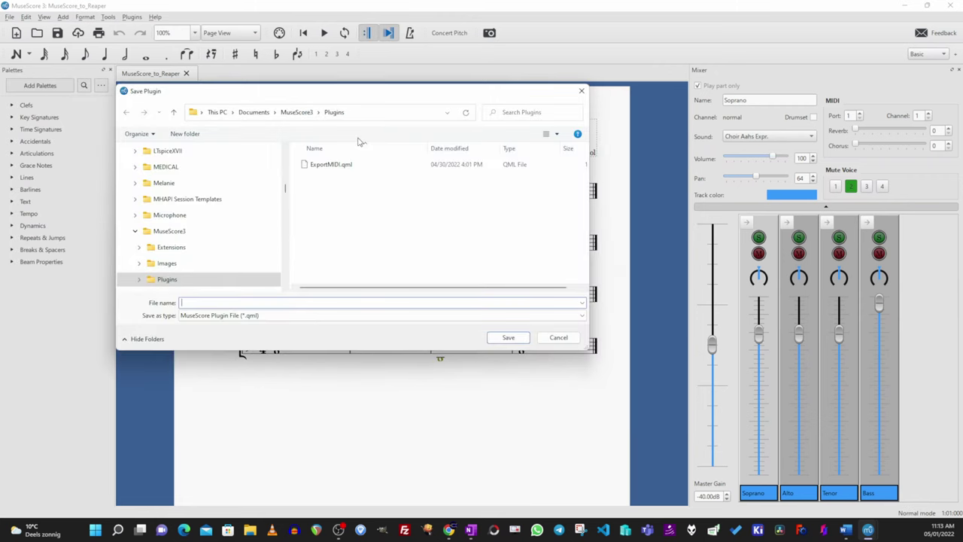
pyautogui.click(346, 167)
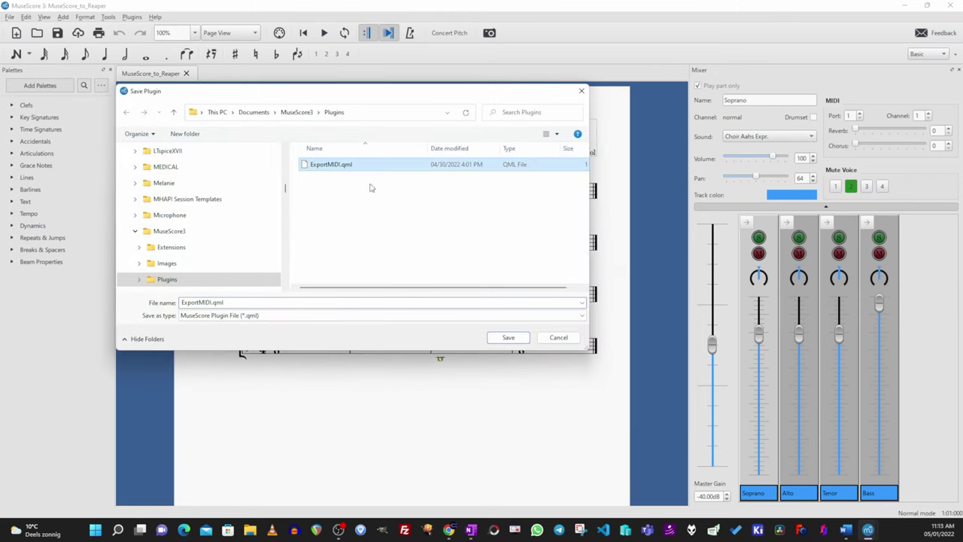
pyautogui.click(509, 337)
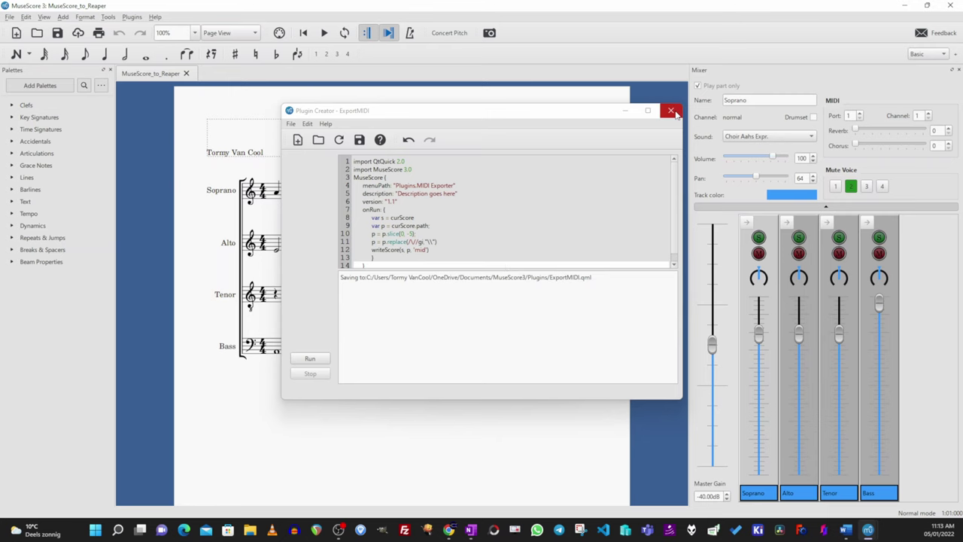
# Step: In the Plugin Manager, enable ExportMIDI and give it the F2 shortcut
pyautogui.click(132, 16)
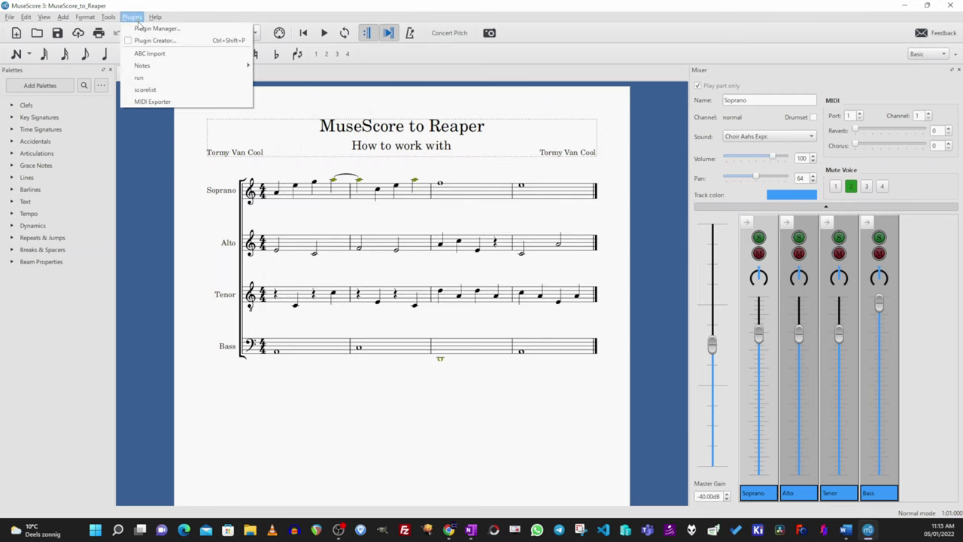
pyautogui.click(140, 29)
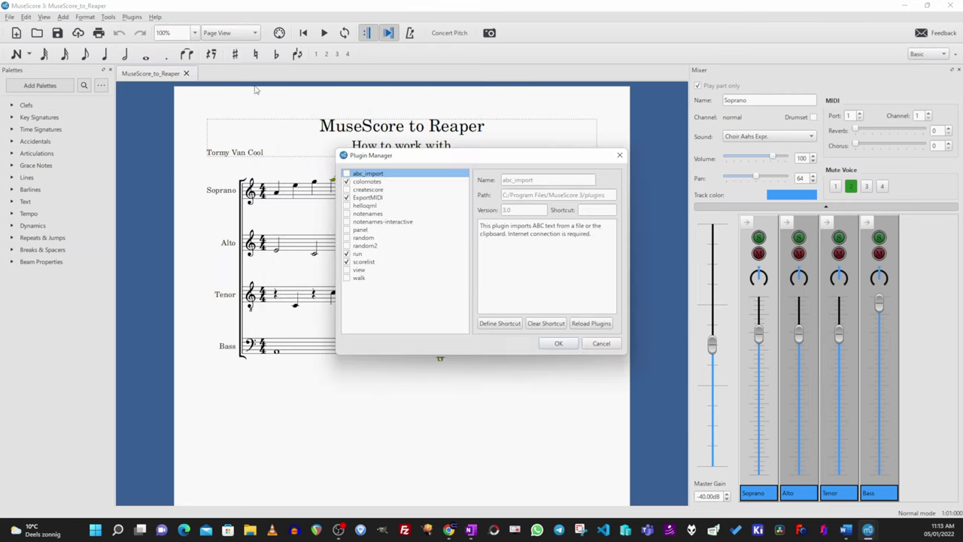
pyautogui.click(376, 199)
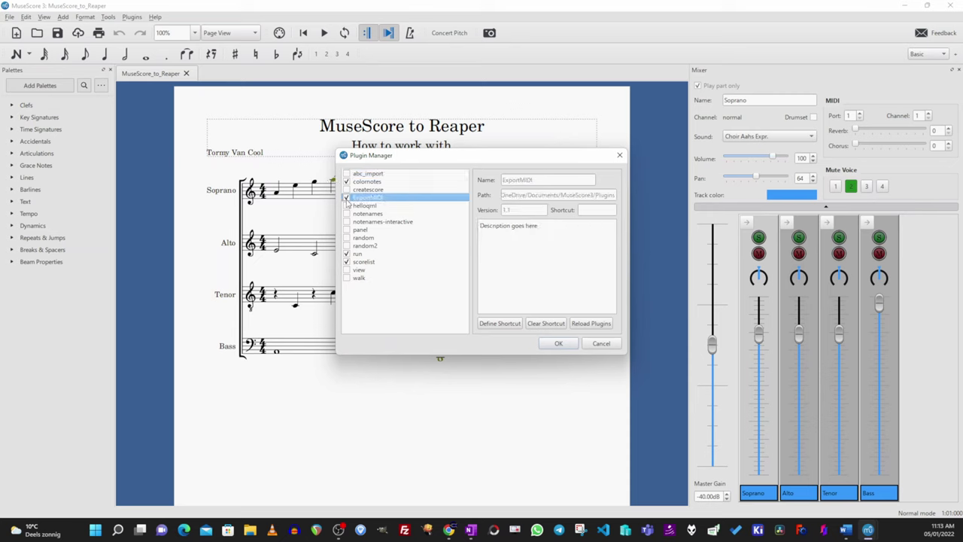
pyautogui.click(500, 324)
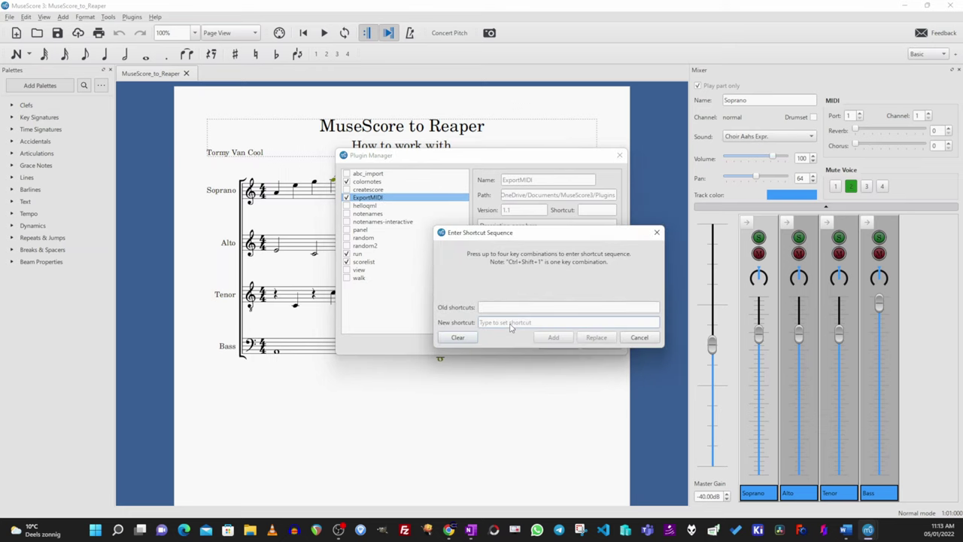
pyautogui.press('F2')
pyautogui.click(554, 337)
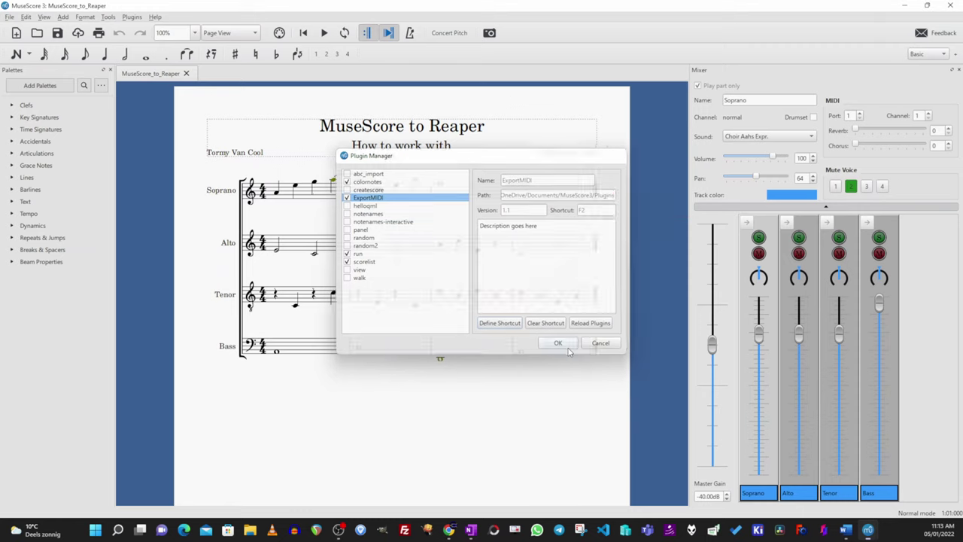
pyautogui.click(565, 347)
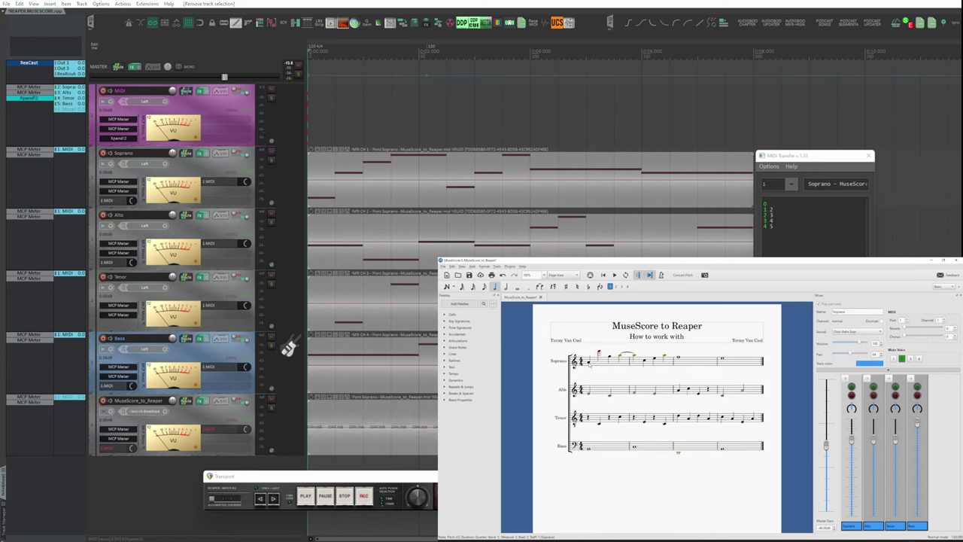
# Step: Export the edited soprano notes with F2 and play the updated tracks in REAPER
pyautogui.press('Left')
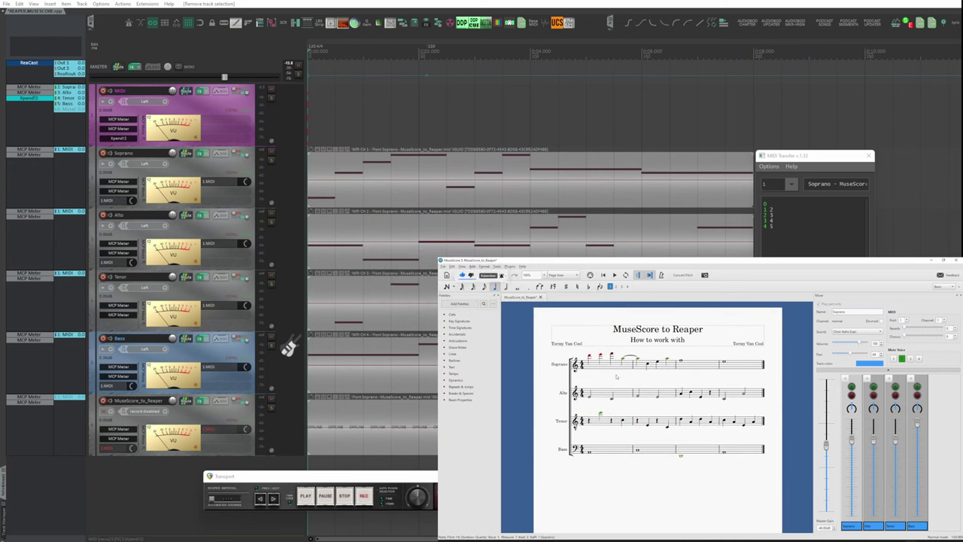
pyautogui.press('F2')
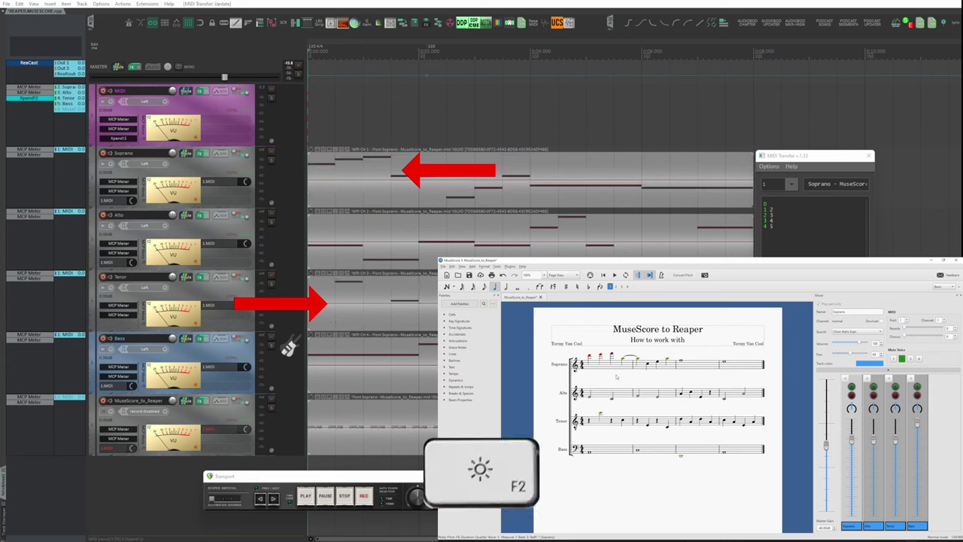
pyautogui.click(306, 497)
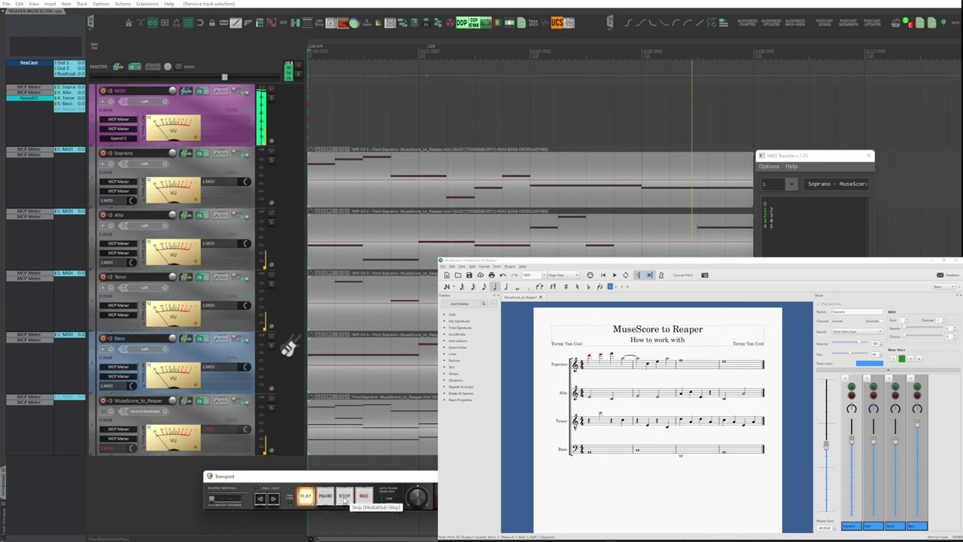
# Step: Stop REAPER playback and deselect the note in the MuseScore score
pyautogui.click(343, 496)
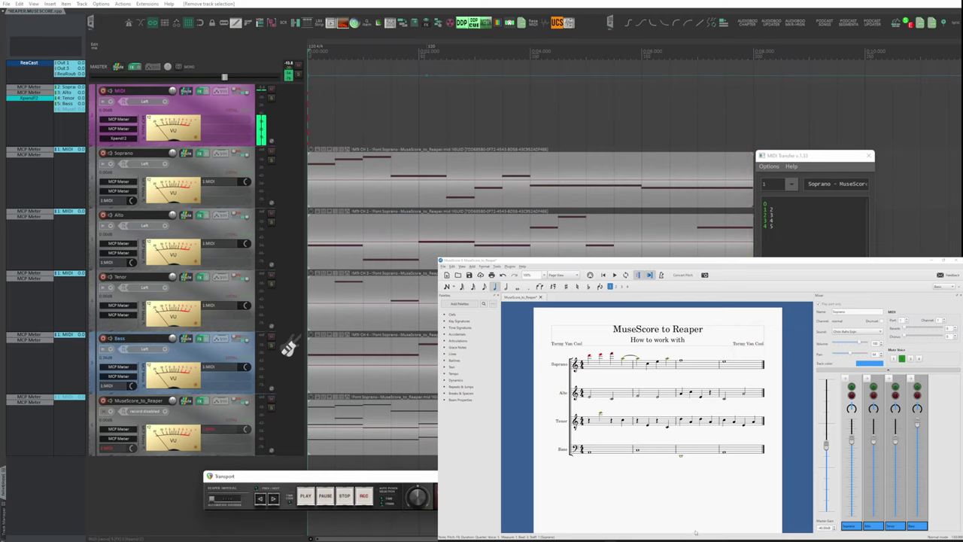
pyautogui.click(657, 491)
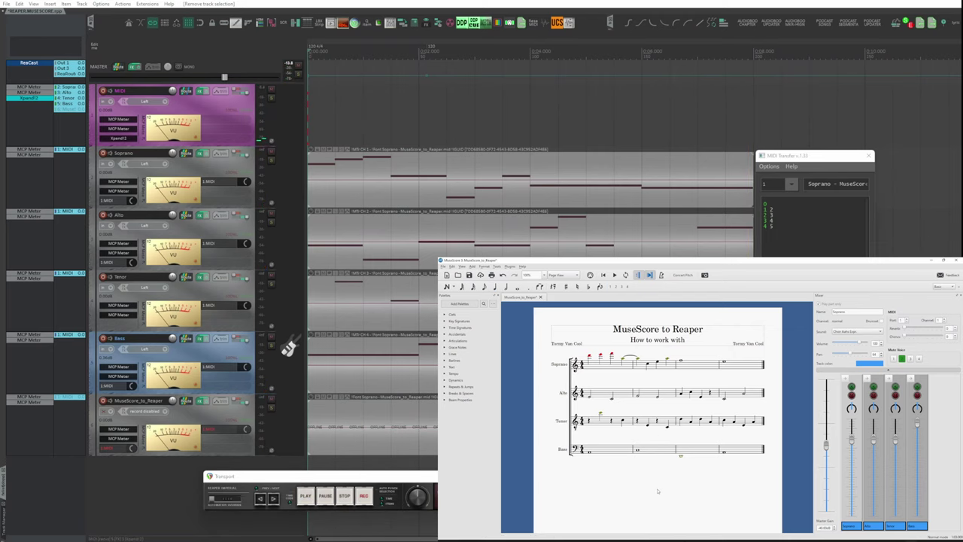